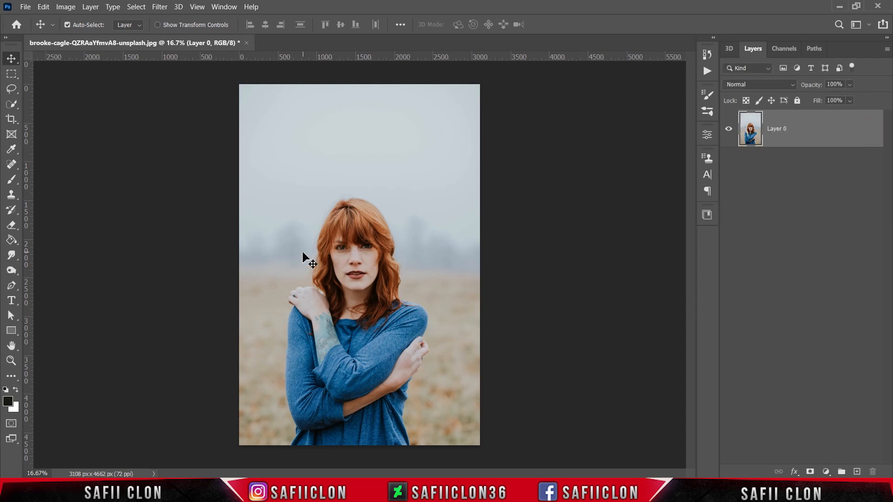
# Activate the Quick Selection tool and set its brush size to 46 px
pyautogui.click(12, 104)
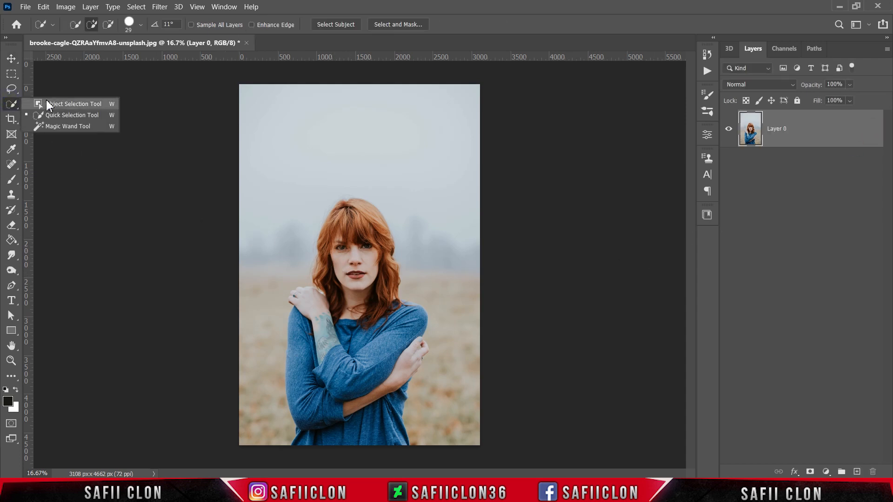
pyautogui.click(68, 118)
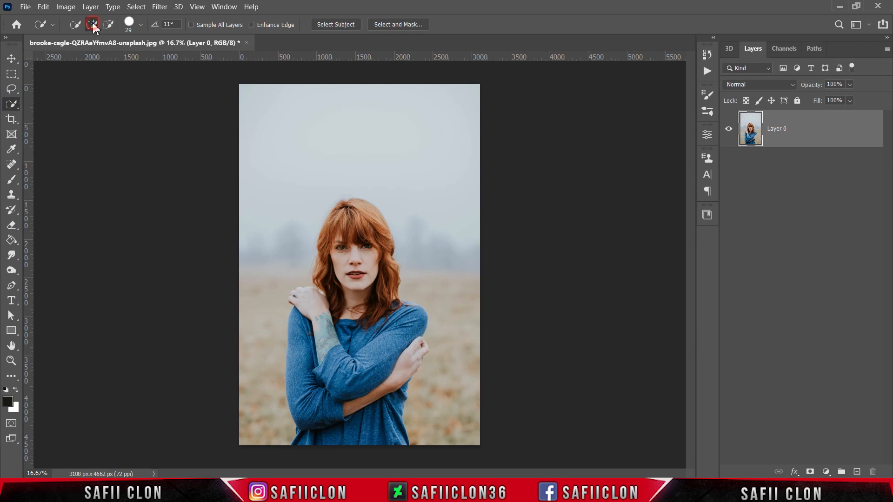
pyautogui.click(140, 26)
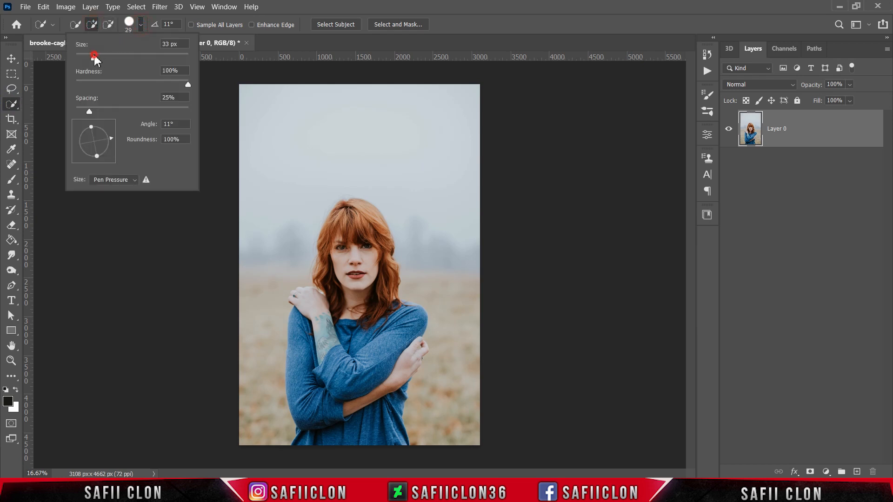
pyautogui.moveTo(93, 58); pyautogui.dragTo(103, 60)
pyautogui.click(140, 24)
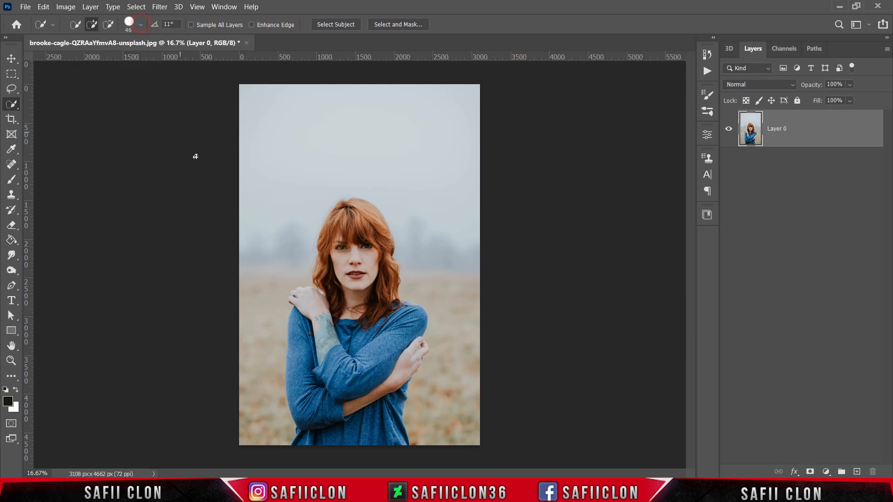
# Select the woman with Select Subject and add the missed hair along the top of her head to the selection
pyautogui.hotkey('ctrl', '+')
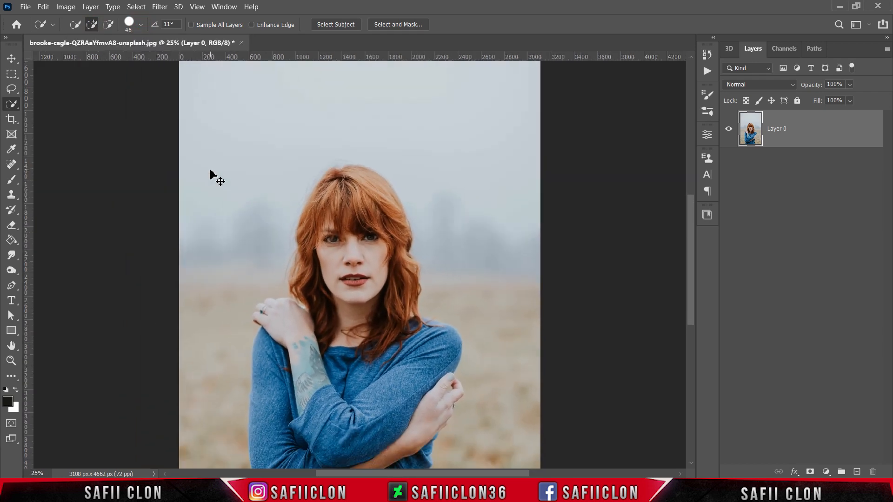
pyautogui.scroll(-2, 291, 160)
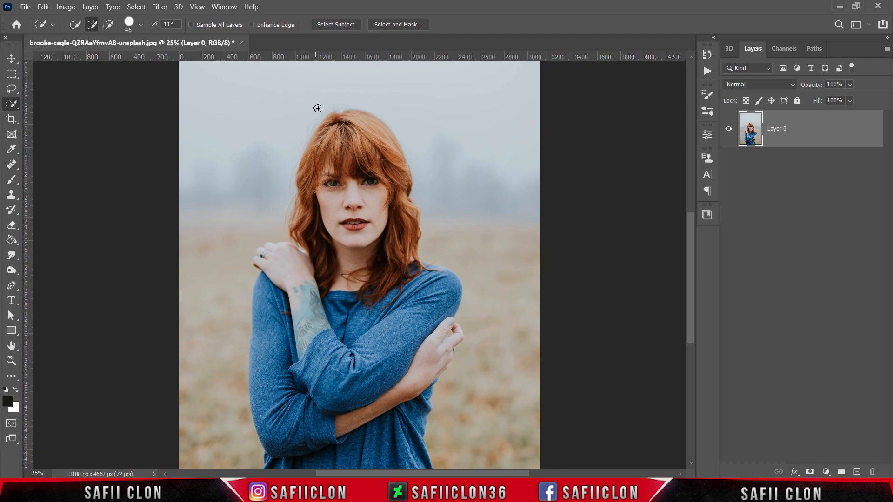
pyautogui.click(339, 26)
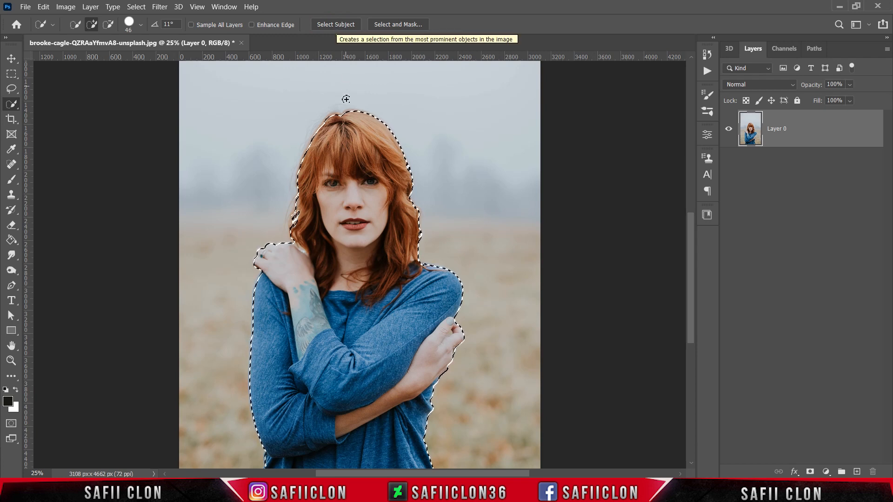
pyautogui.click(325, 126)
pyautogui.click(345, 113)
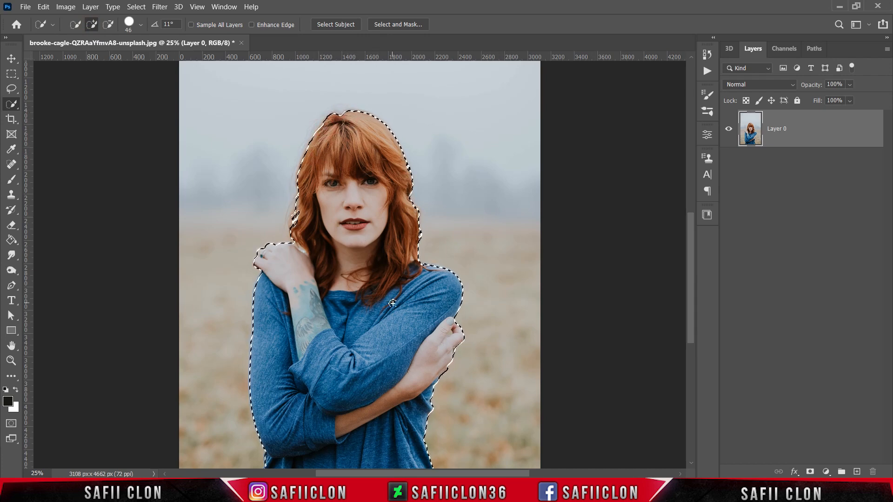
# Add a layer mask to Layer 0 from the selection to hide the background around the woman
pyautogui.scroll(-3, 386, 299)
pyautogui.scroll(5, 386, 299)
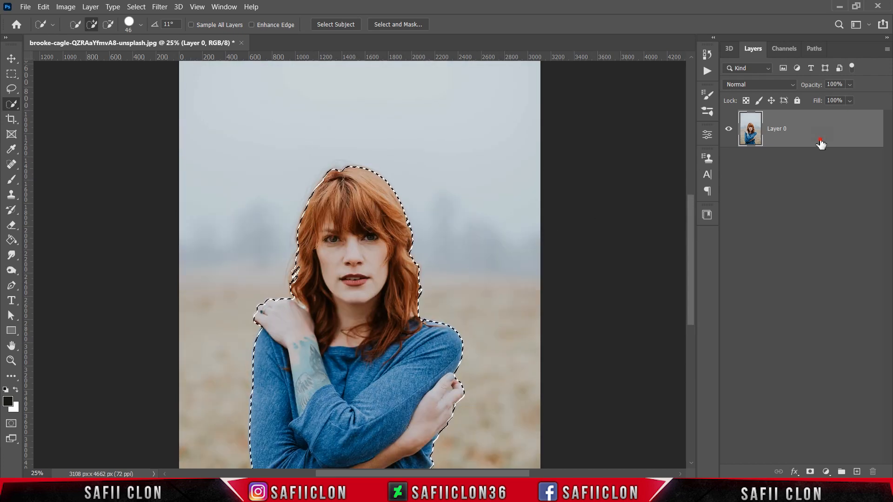
pyautogui.click(810, 472)
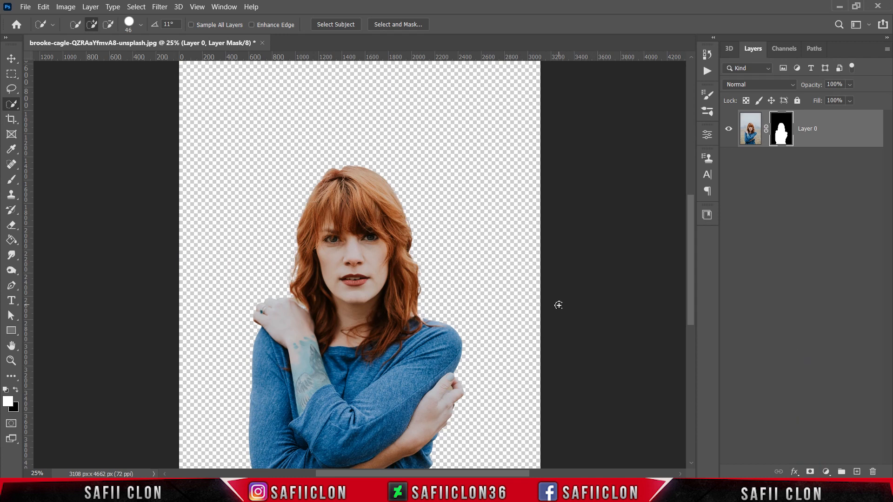
pyautogui.hotkey('ctrl', '-')
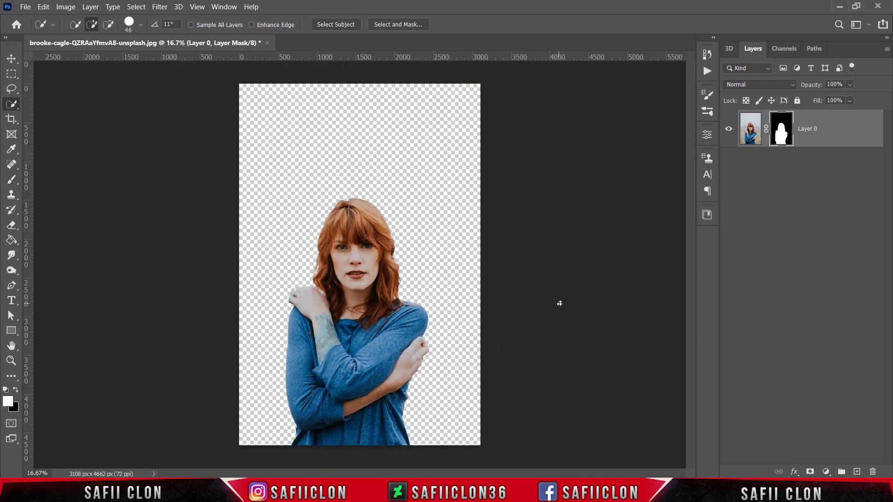
# Open the sunset landscape image from the Blend folder
pyautogui.click(26, 6)
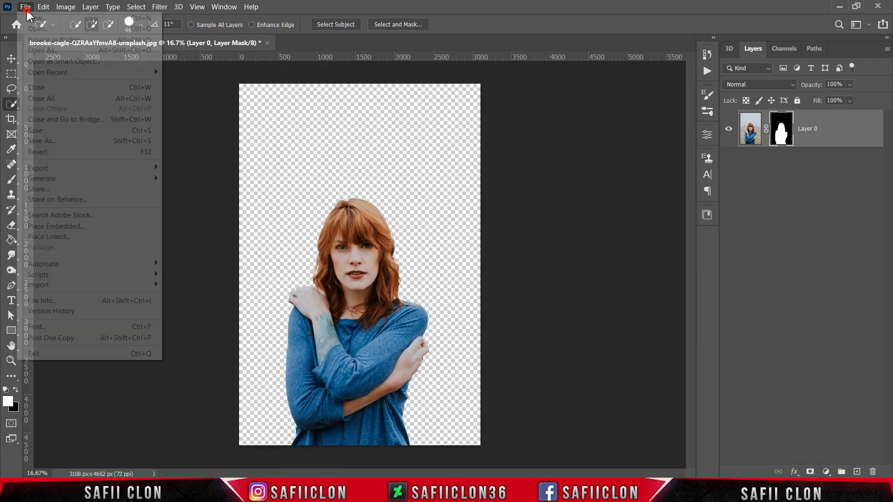
pyautogui.click(39, 29)
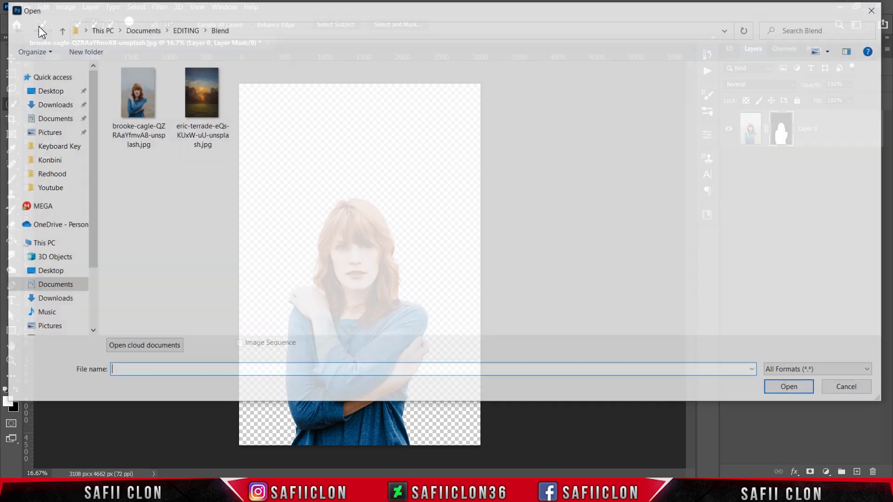
pyautogui.click(208, 117)
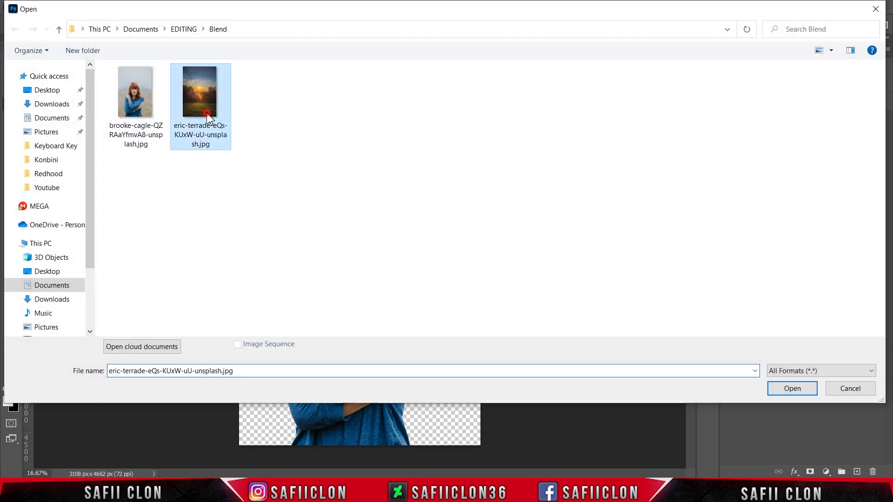
pyautogui.click(800, 393)
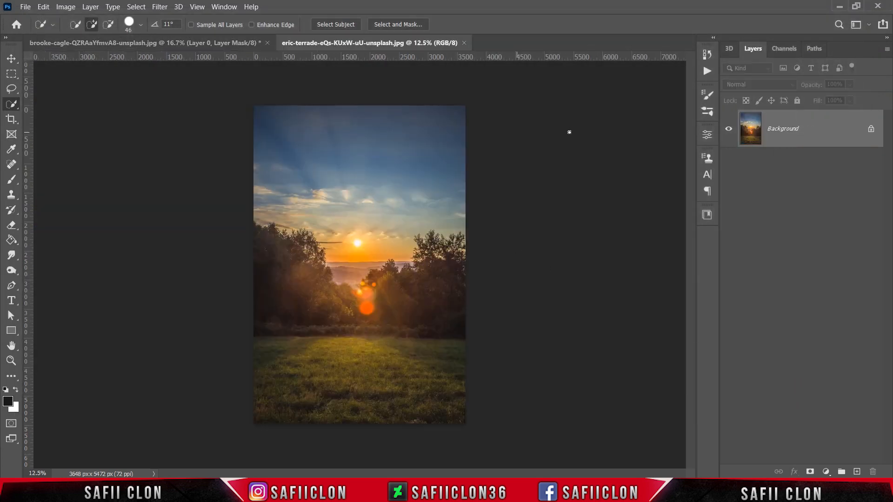
# Copy the sunset image into the portrait document and place its layer beneath the masked Layer 0
pyautogui.moveTo(831, 139); pyautogui.dragTo(384, 238)
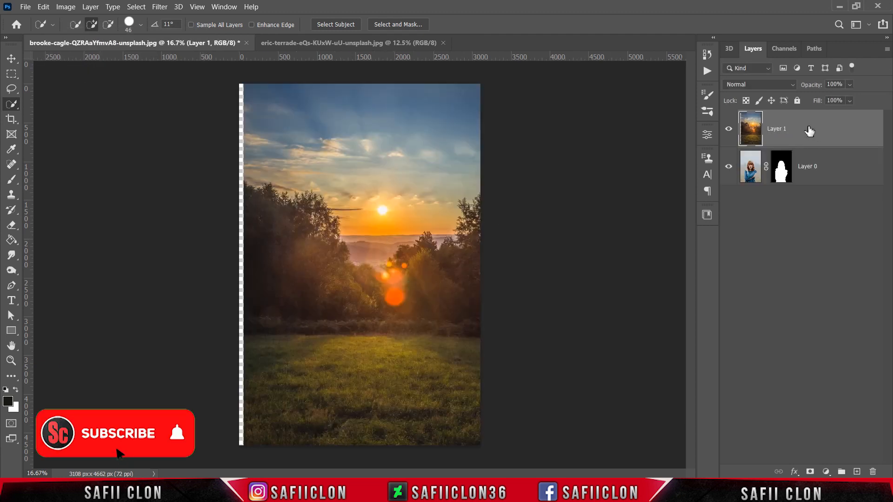
pyautogui.moveTo(815, 182); pyautogui.dragTo(814, 185)
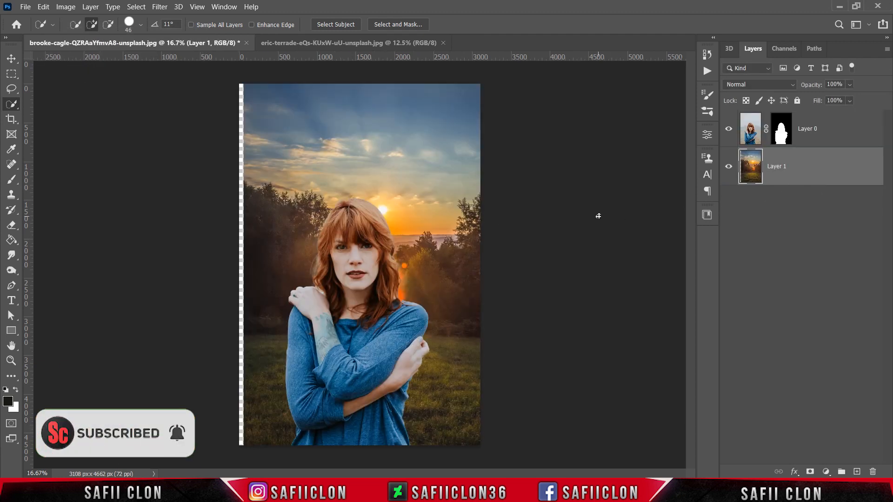
# Free-transform the sunset layer to about 101.5% width and 97.4% height and reposition it behind the woman
pyautogui.hotkey('ctrl', '-')
pyautogui.hotkey('ctrl', 't')
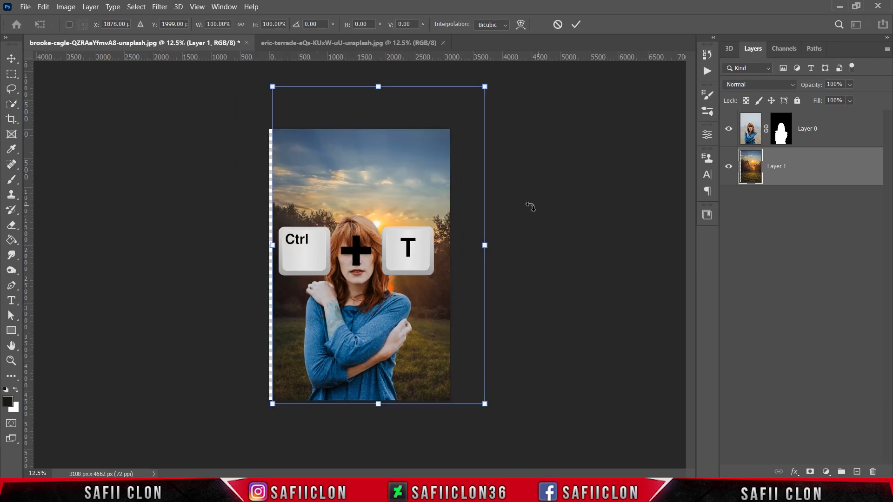
pyautogui.moveTo(439, 185); pyautogui.dragTo(422, 200)
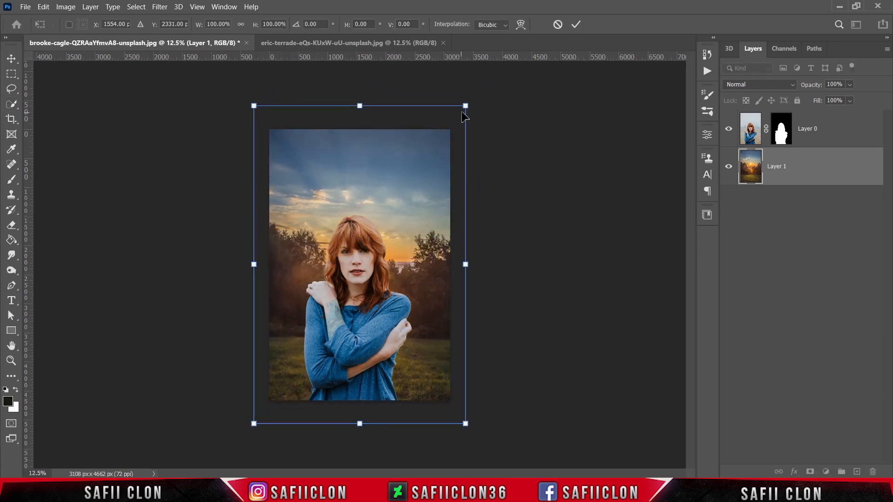
pyautogui.moveTo(465, 96); pyautogui.dragTo(450, 116)
pyautogui.moveTo(413, 184); pyautogui.dragTo(413, 171)
pyautogui.moveTo(458, 105); pyautogui.dragTo(472, 88)
pyautogui.moveTo(406, 231); pyautogui.dragTo(407, 223)
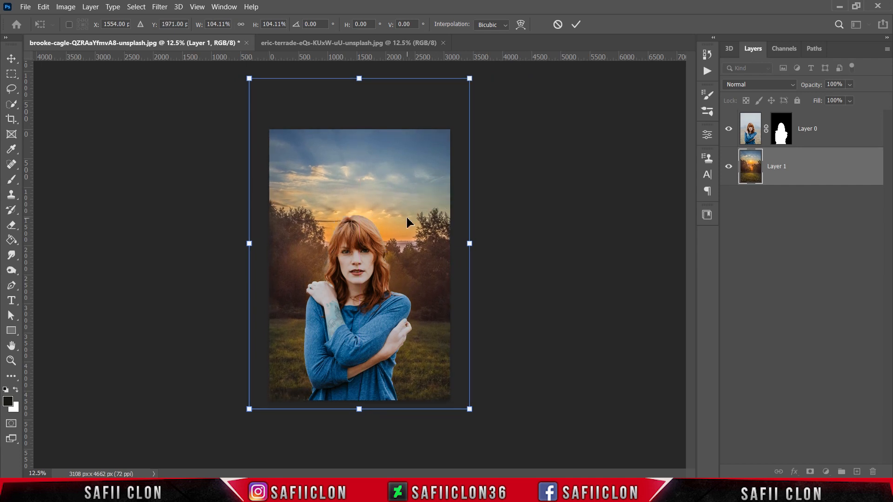
pyautogui.moveTo(250, 80); pyautogui.dragTo(253, 93)
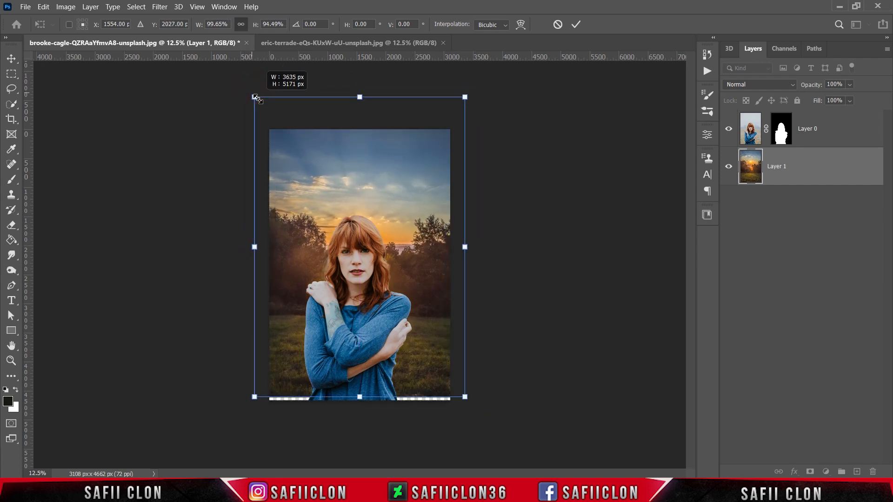
pyautogui.moveTo(363, 177); pyautogui.dragTo(363, 178)
pyautogui.moveTo(359, 94); pyautogui.dragTo(359, 89)
# Fine-tune the sunset layer's lower edge, width and vertical position to cover the canvas, and apply the transform
pyautogui.hotkey('ctrl', '+')
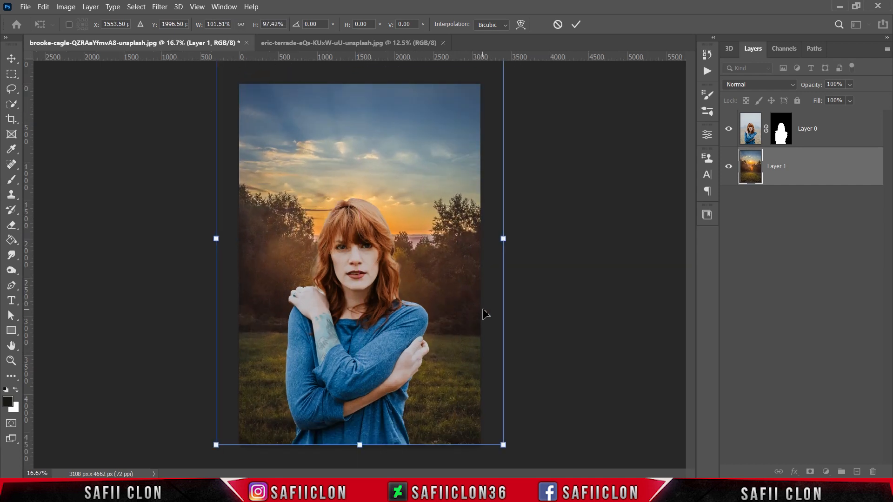
pyautogui.moveTo(360, 445); pyautogui.dragTo(360, 458)
pyautogui.moveTo(378, 338); pyautogui.dragTo(379, 328)
pyautogui.moveTo(359, 448); pyautogui.dragTo(360, 450)
pyautogui.moveTo(378, 329); pyautogui.dragTo(378, 332)
pyautogui.moveTo(505, 239); pyautogui.dragTo(502, 239)
pyautogui.click(576, 23)
pyautogui.press('w')
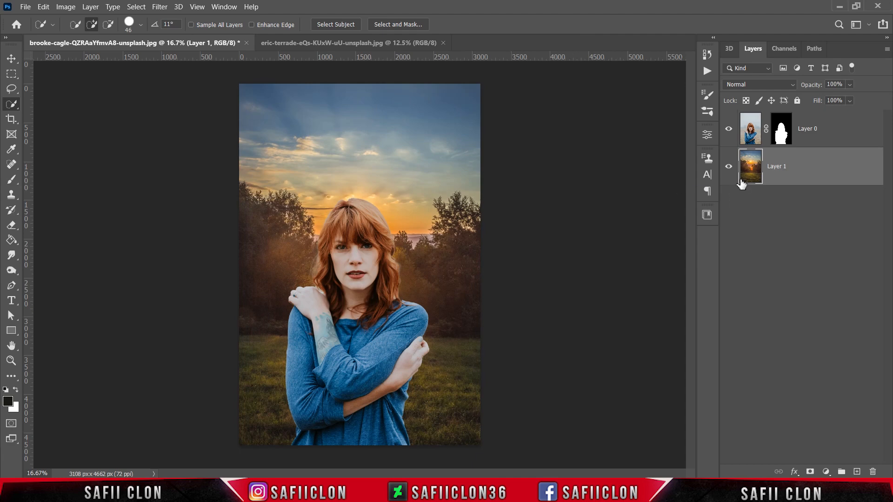
# Duplicate the sunset Layer 1 within the same document
pyautogui.click(728, 167)
pyautogui.click(728, 168)
pyautogui.rightClick(827, 164)
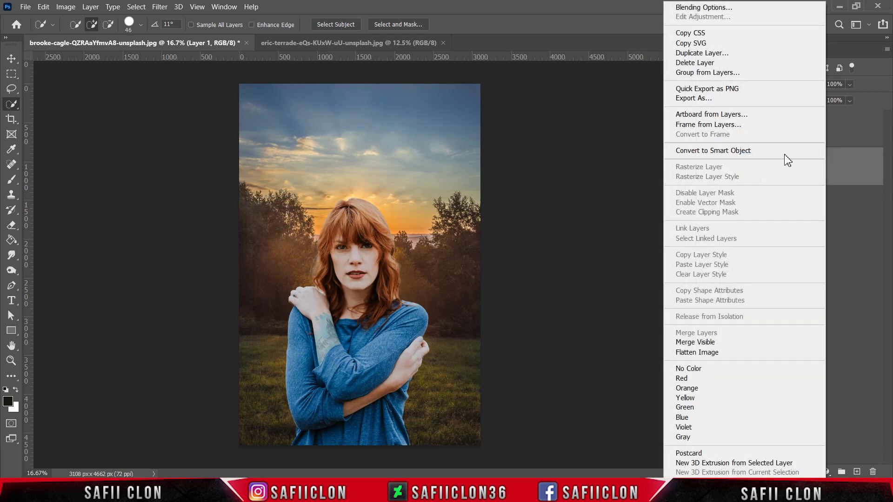
pyautogui.click(685, 54)
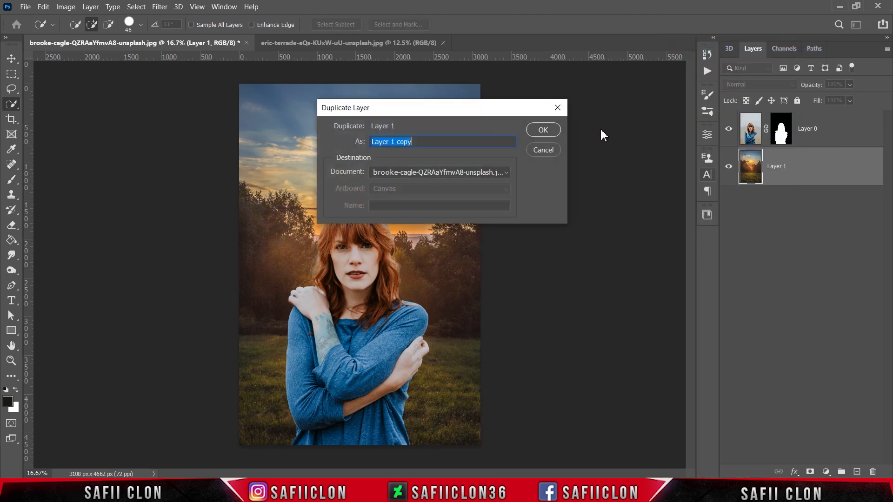
pyautogui.click(543, 130)
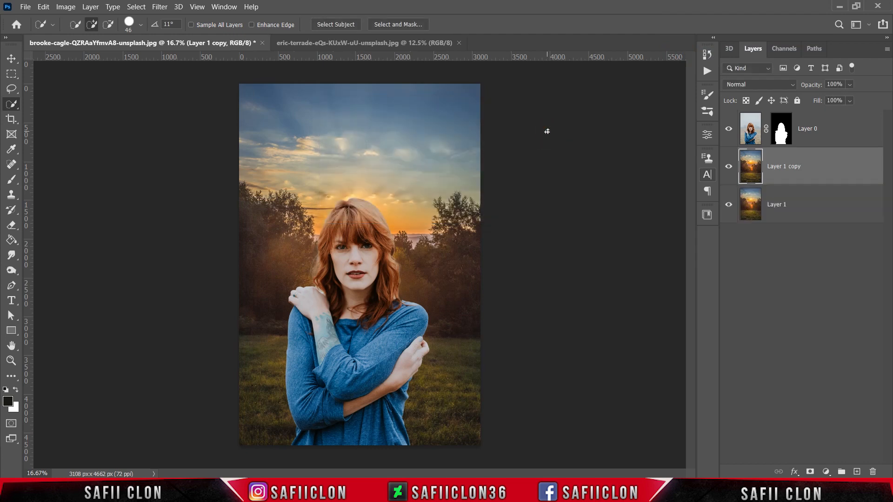
# Apply the Average blur filter to the duplicated sunset layer
pyautogui.click(158, 8)
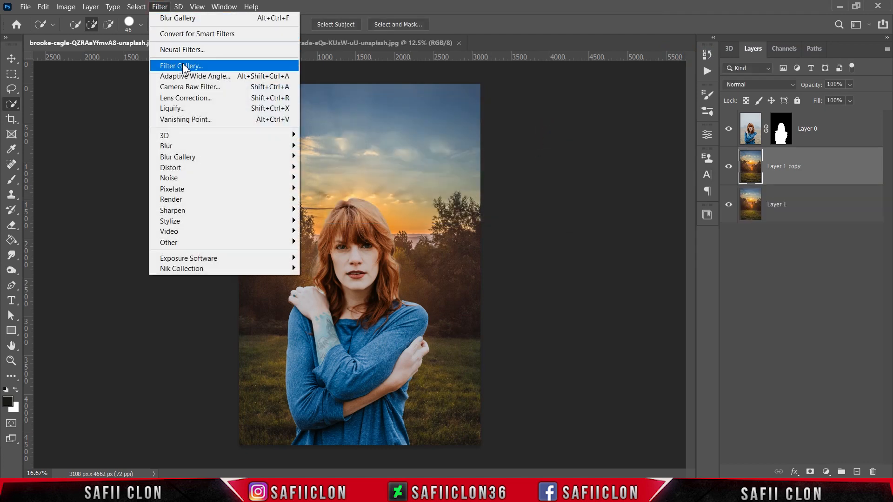
pyautogui.moveTo(275, 147)
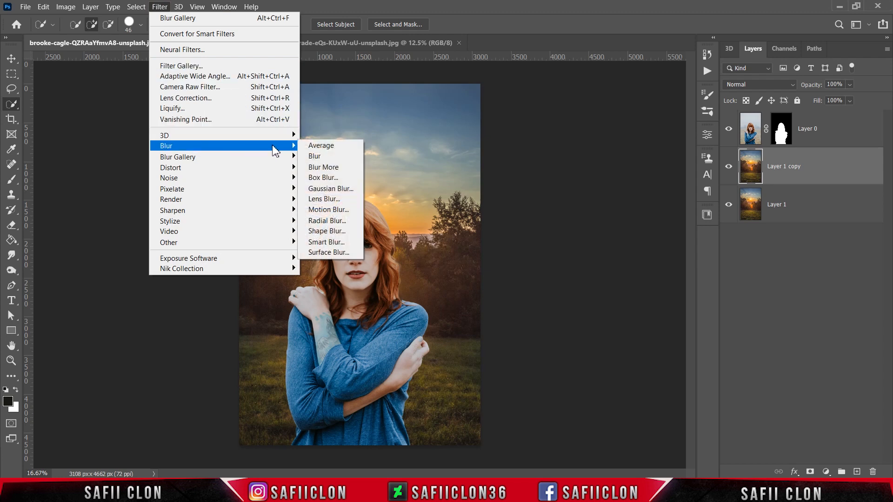
pyautogui.click(331, 148)
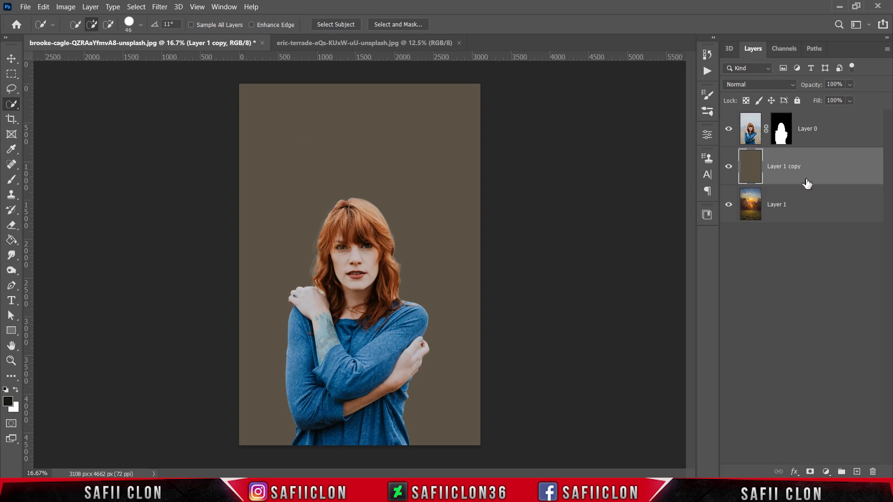
# Move the averaged color layer above the woman's layer and clip it to that layer
pyautogui.moveTo(815, 171); pyautogui.dragTo(810, 117)
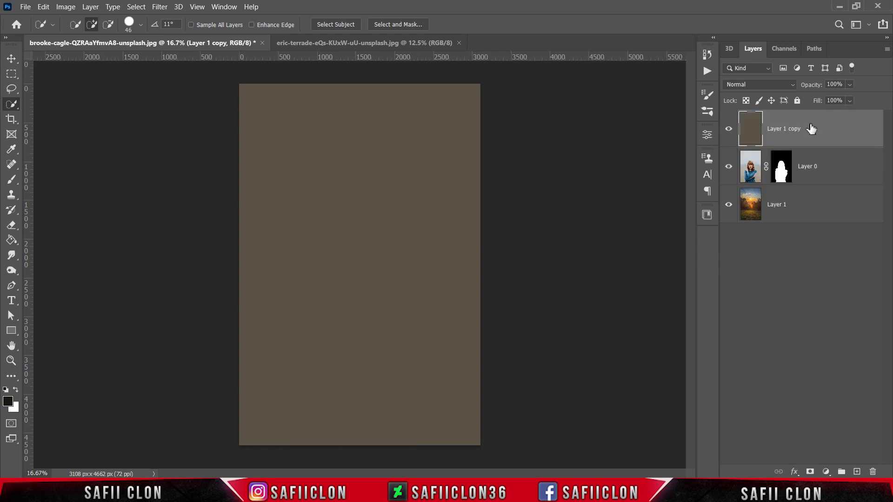
pyautogui.rightClick(814, 131)
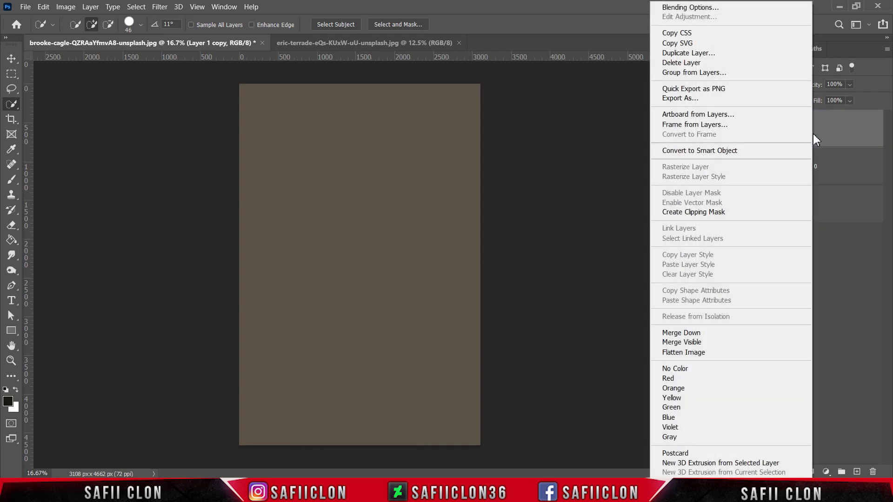
pyautogui.click(688, 212)
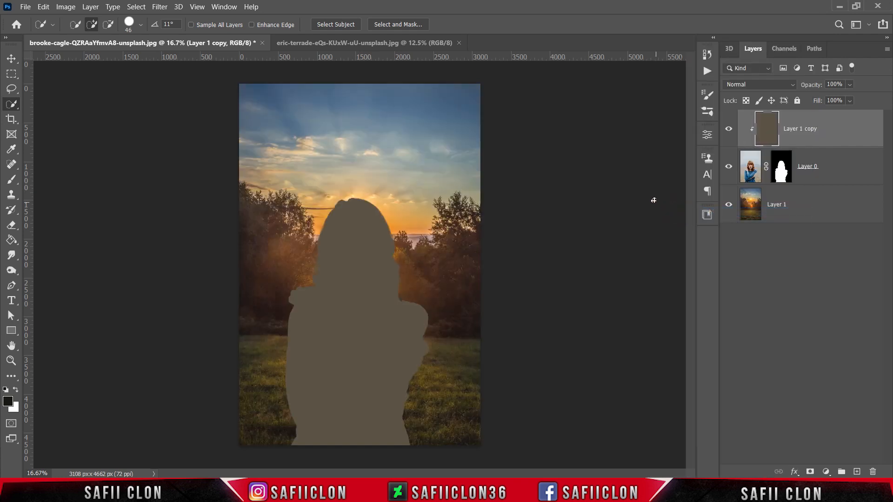
# Set the clipped color layer's blend mode to Overlay and compare the image with and without it
pyautogui.click(760, 85)
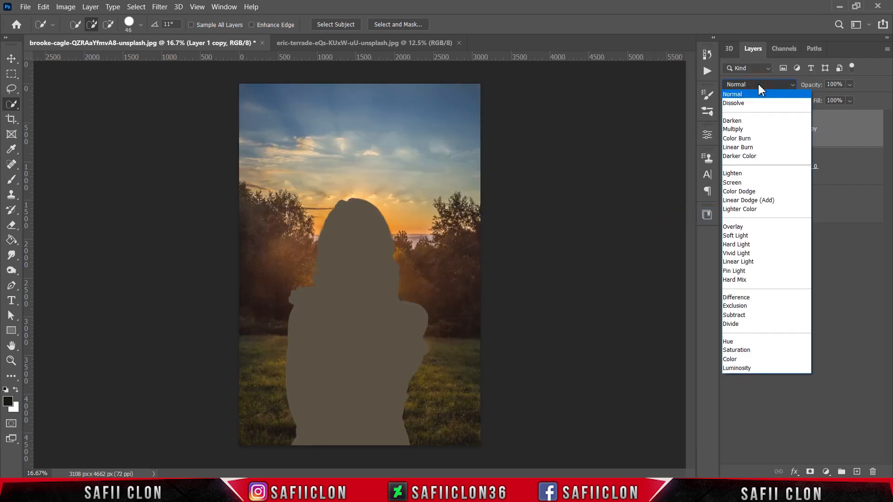
pyautogui.click(740, 228)
pyautogui.click(729, 133)
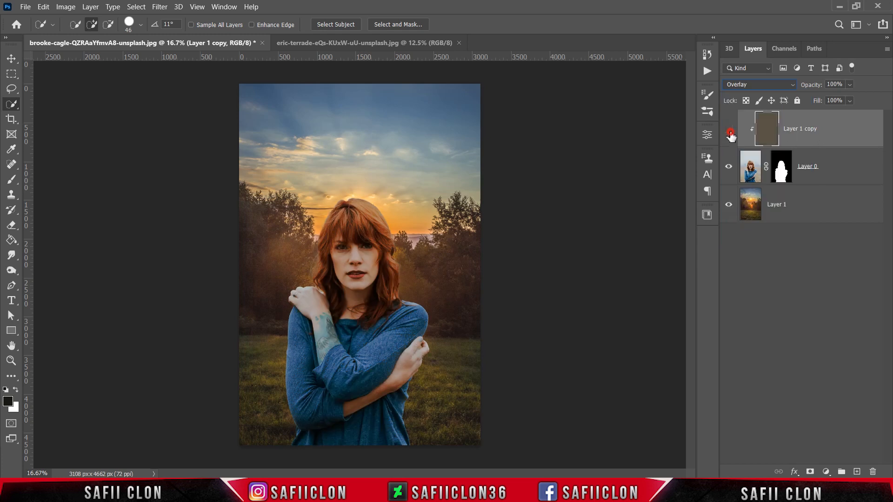
pyautogui.click(729, 132)
# Add a Photo Filter adjustment clipped to the woman's layer with Warming Filter (85) at 56% density, and compare before and after
pyautogui.click(828, 471)
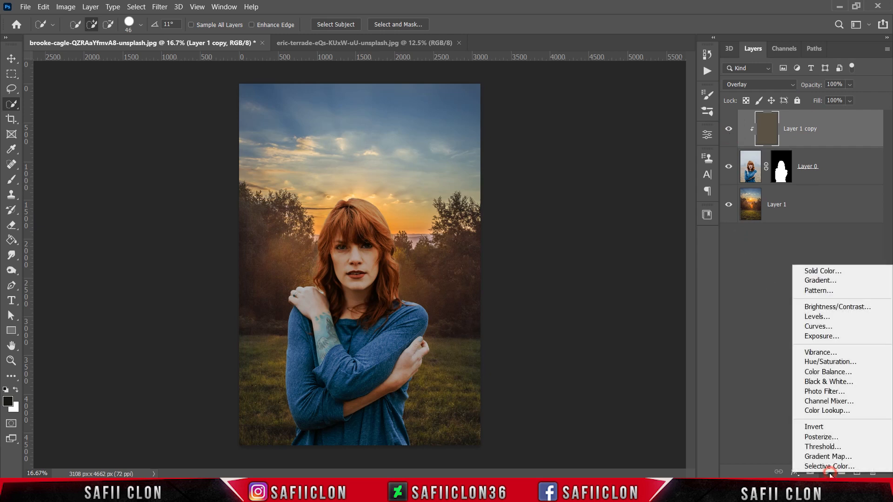
pyautogui.click(823, 392)
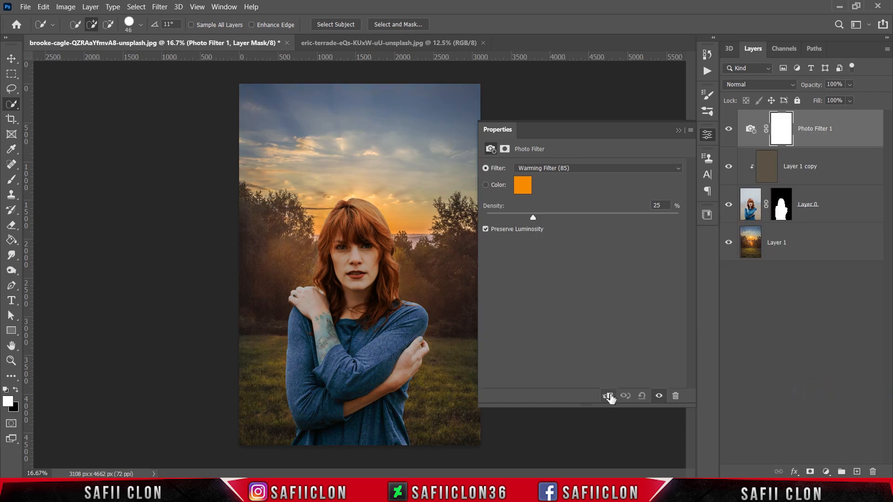
pyautogui.click(609, 397)
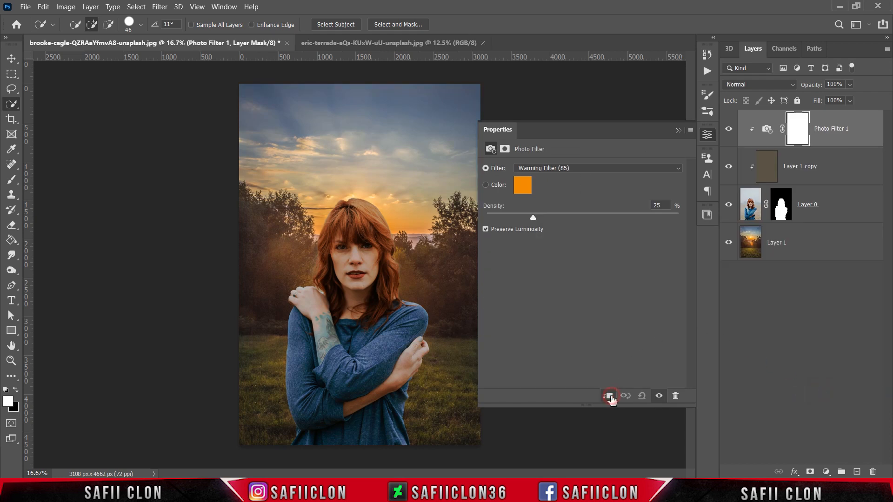
pyautogui.click(561, 171)
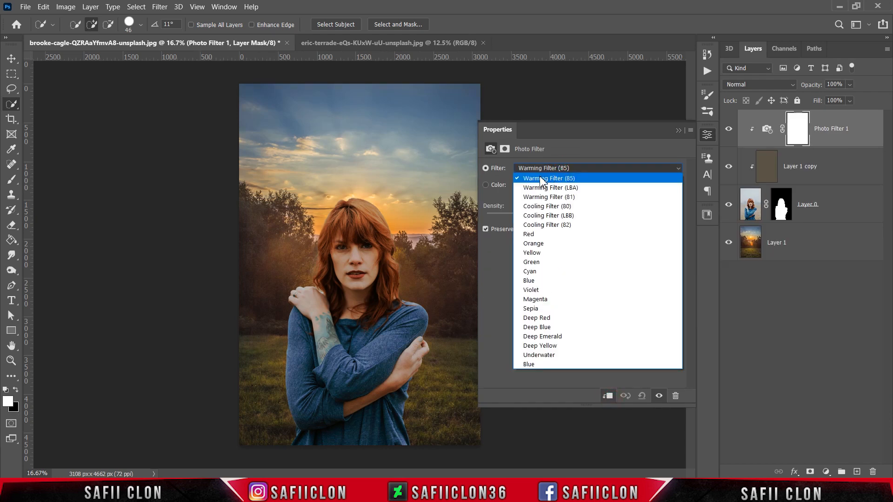
pyautogui.click(547, 179)
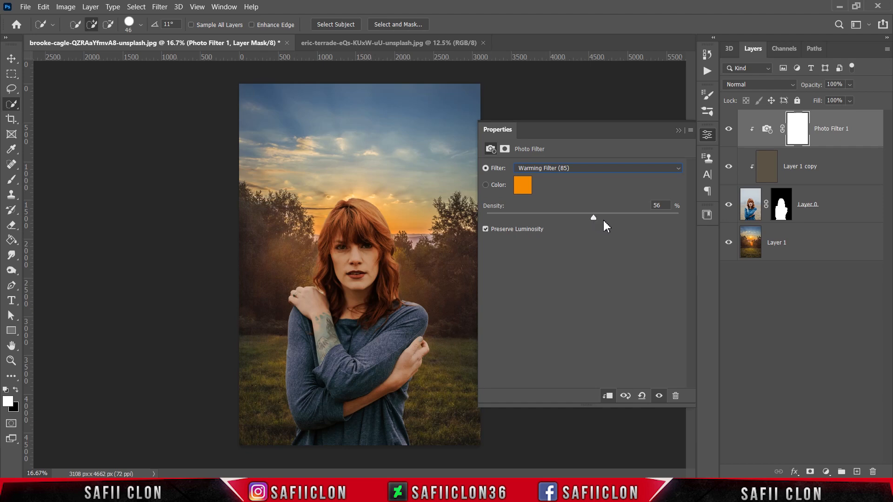
pyautogui.click(676, 132)
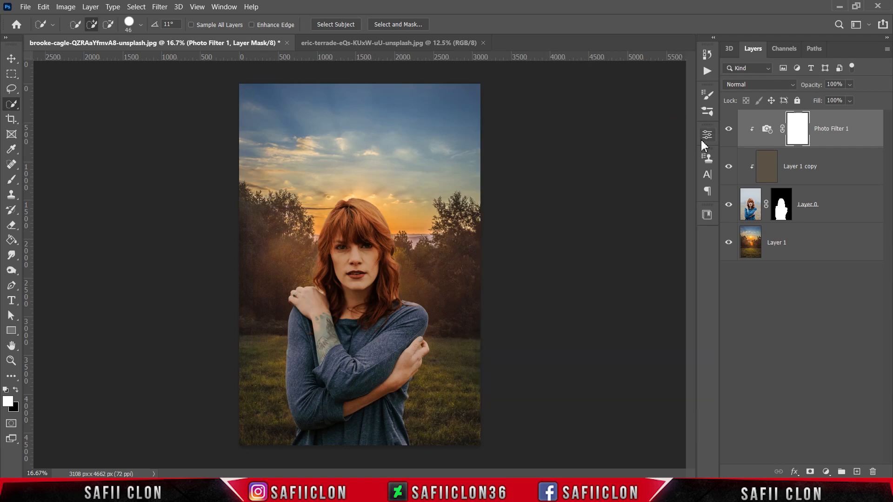
pyautogui.click(729, 130)
pyautogui.click(729, 129)
# Add a clipped Brightness/Contrast adjustment, lower the brightness slightly and the contrast somewhat more, and compare the woman with and without it
pyautogui.hotkey('ctrl', '+')
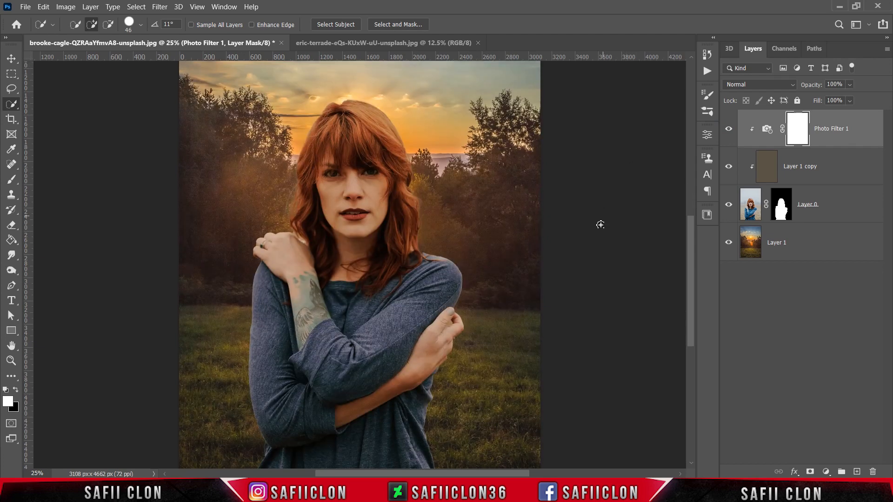
pyautogui.click(826, 473)
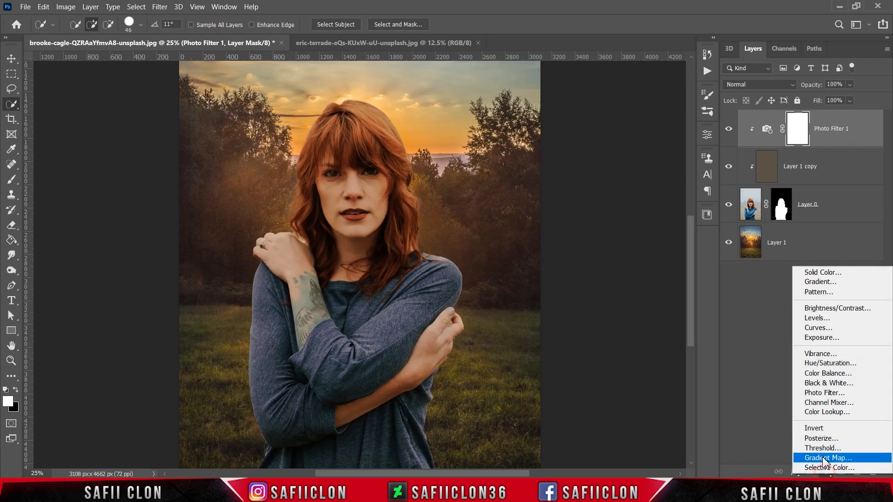
pyautogui.click(837, 309)
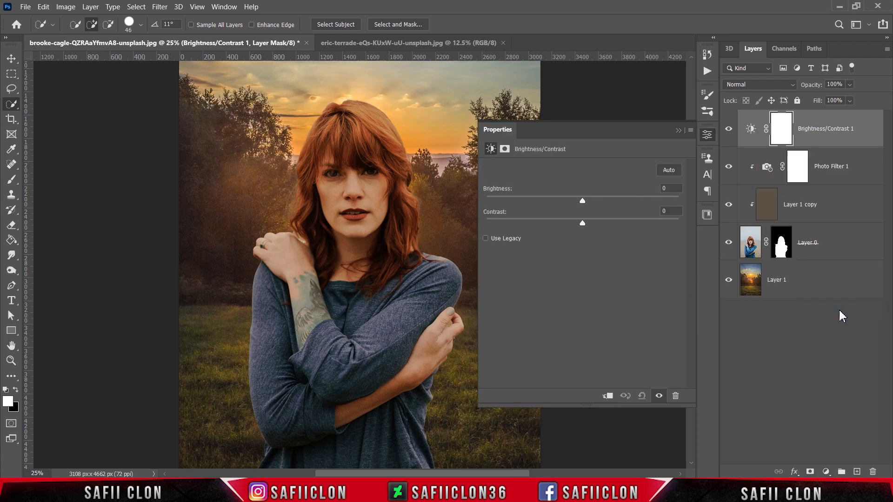
pyautogui.click(607, 397)
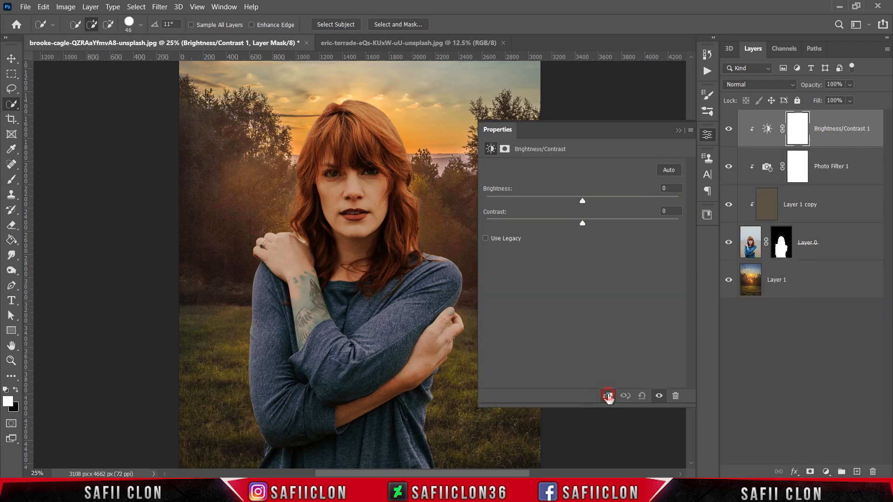
pyautogui.moveTo(583, 202); pyautogui.dragTo(579, 201)
pyautogui.moveTo(583, 224); pyautogui.dragTo(556, 234)
pyautogui.click(678, 130)
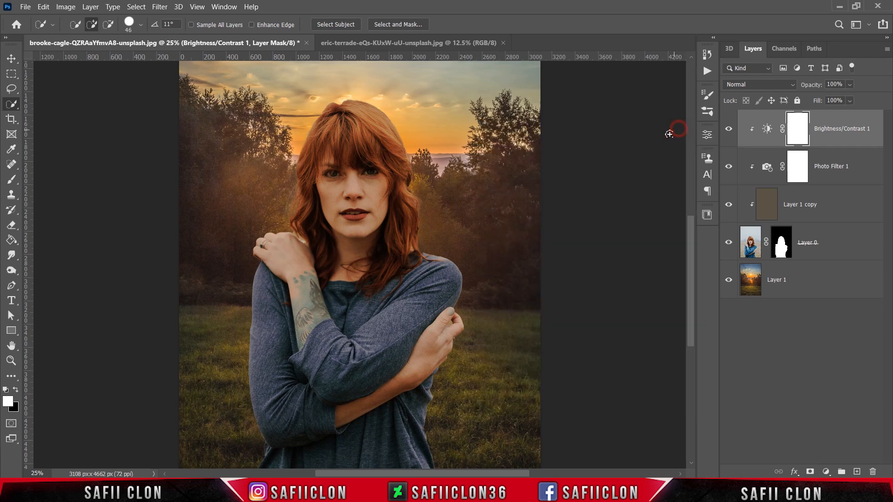
pyautogui.click(729, 132)
pyautogui.click(729, 132)
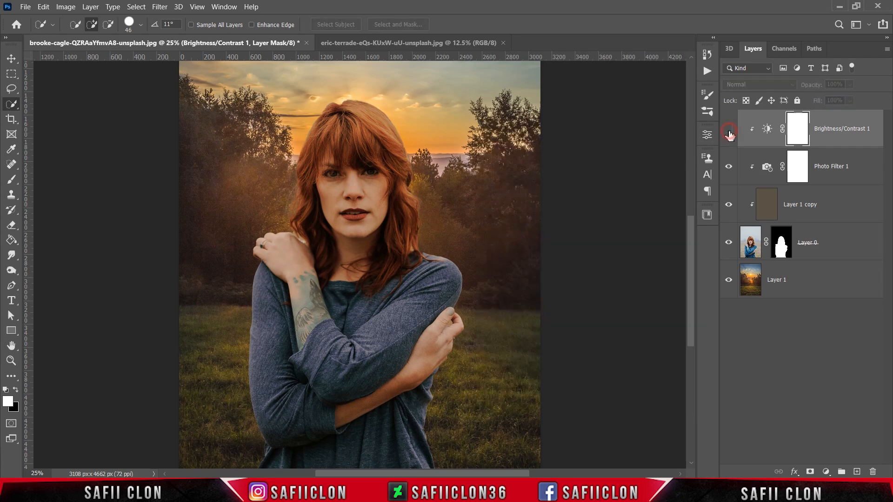
pyautogui.click(729, 131)
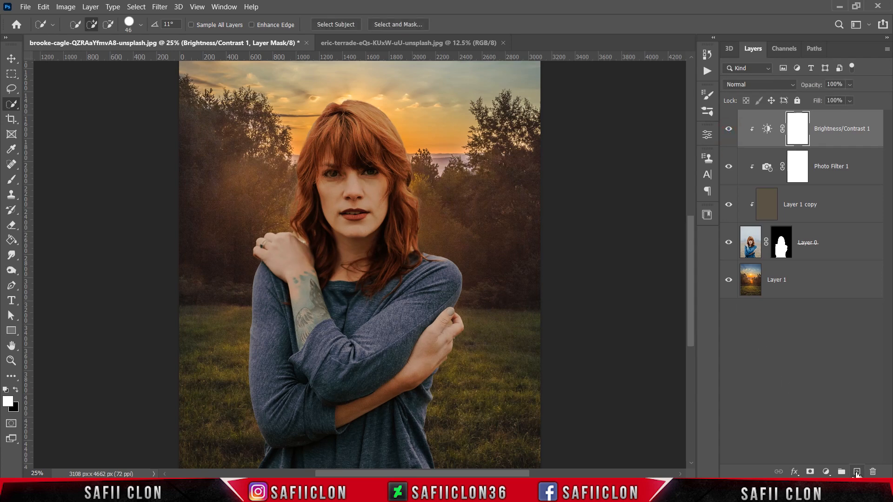
# Create a new empty layer above the Brightness/Contrast adjustment and clip it to the woman's layer
pyautogui.click(858, 472)
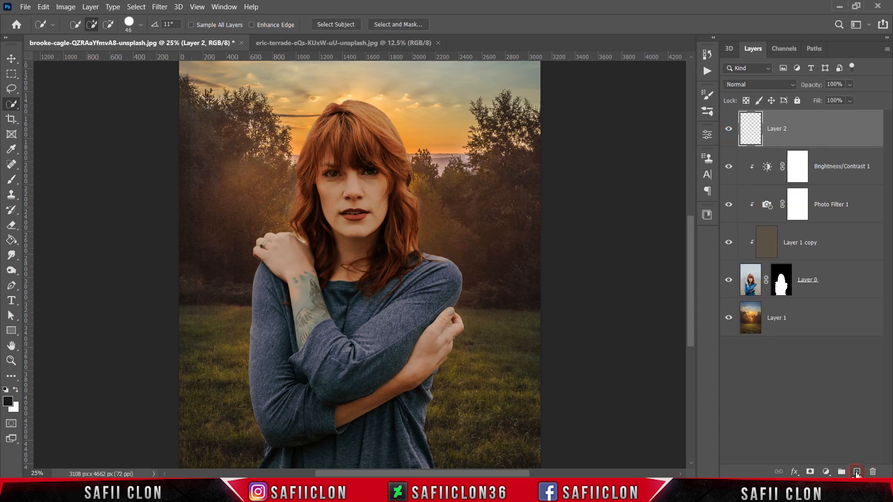
pyautogui.click(793, 134)
pyautogui.rightClick(793, 133)
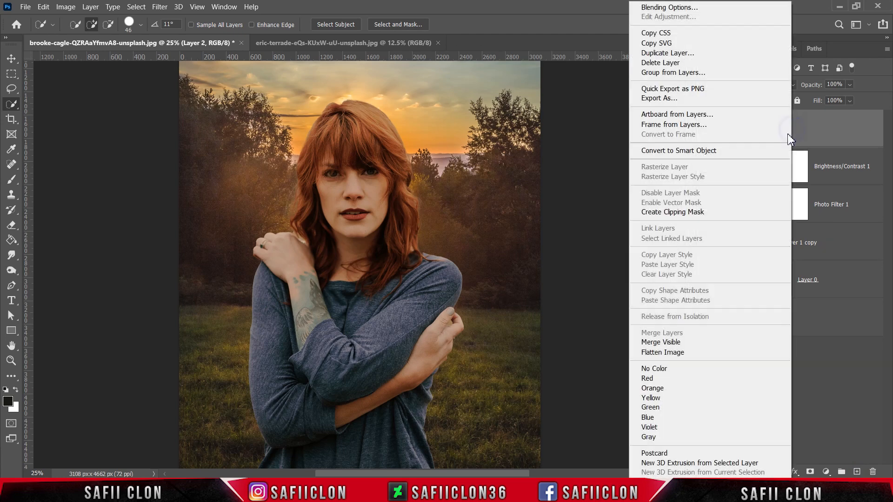
pyautogui.click(679, 211)
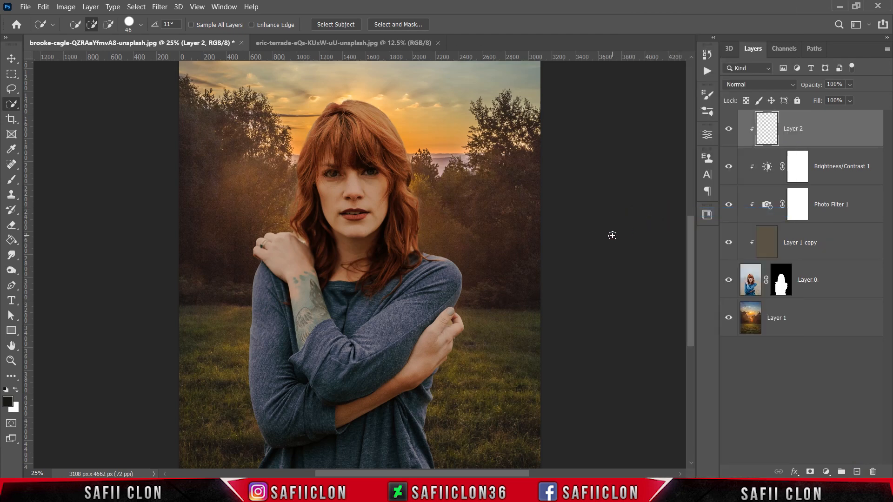
# Set up the Brush tool with the Soft Round tip at 322 px and 11% opacity
pyautogui.hotkey('ctrl', '-')
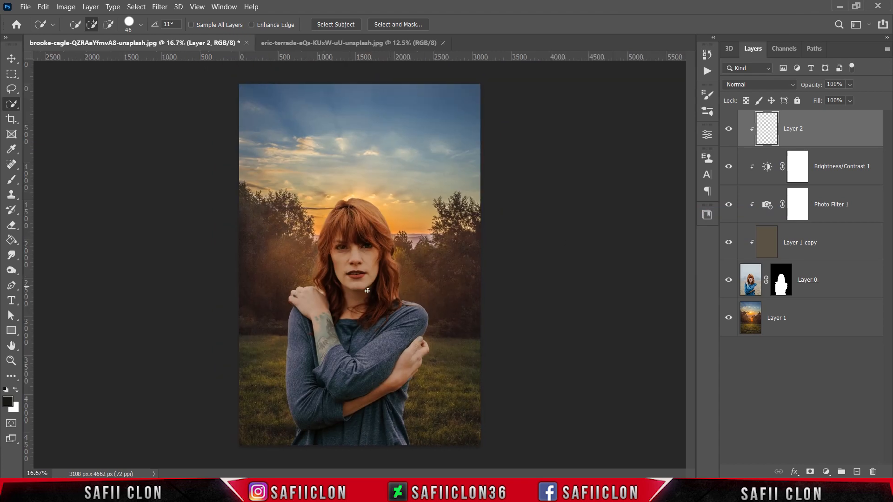
pyautogui.rightClick(11, 180)
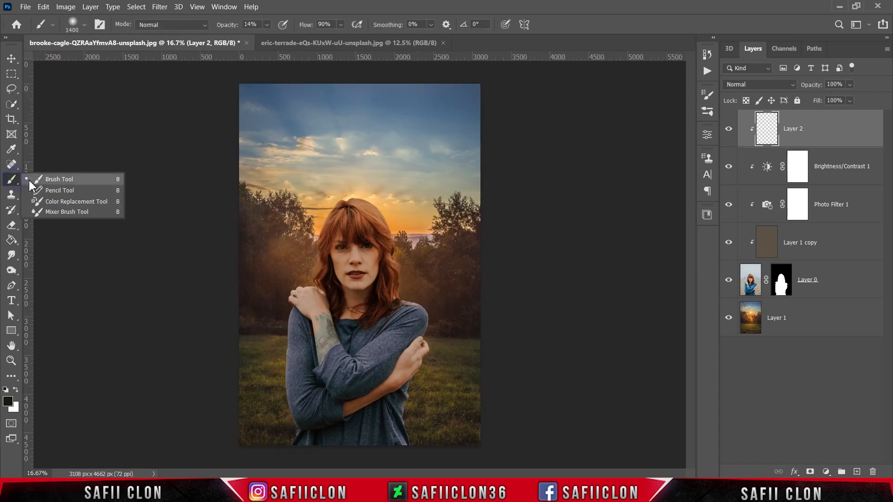
pyautogui.click(52, 180)
pyautogui.click(85, 26)
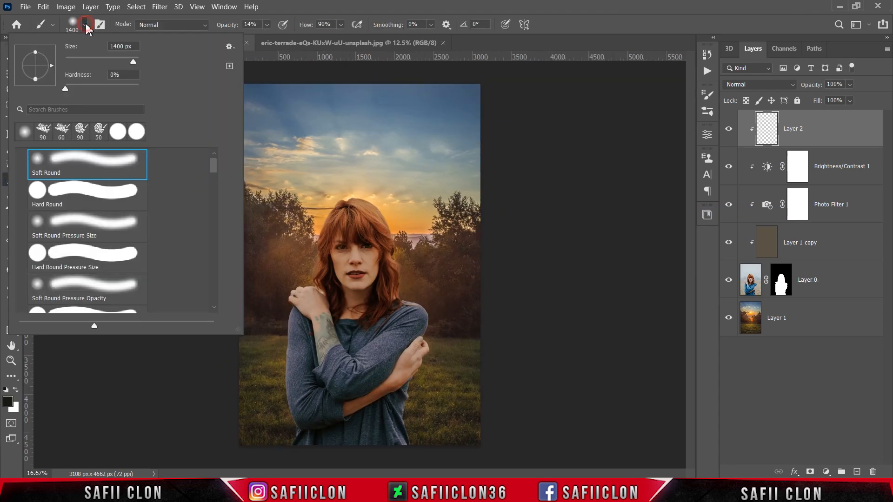
pyautogui.click(70, 161)
pyautogui.moveTo(133, 61); pyautogui.dragTo(127, 64)
pyautogui.click(85, 27)
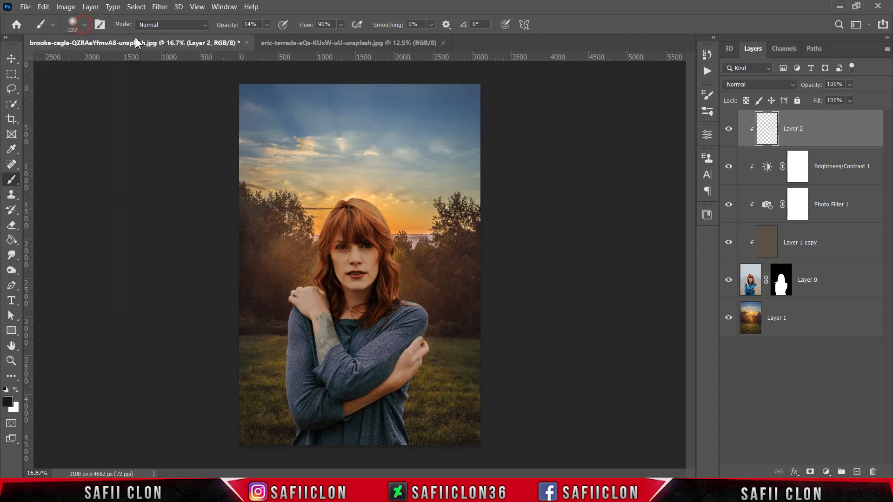
pyautogui.click(267, 24)
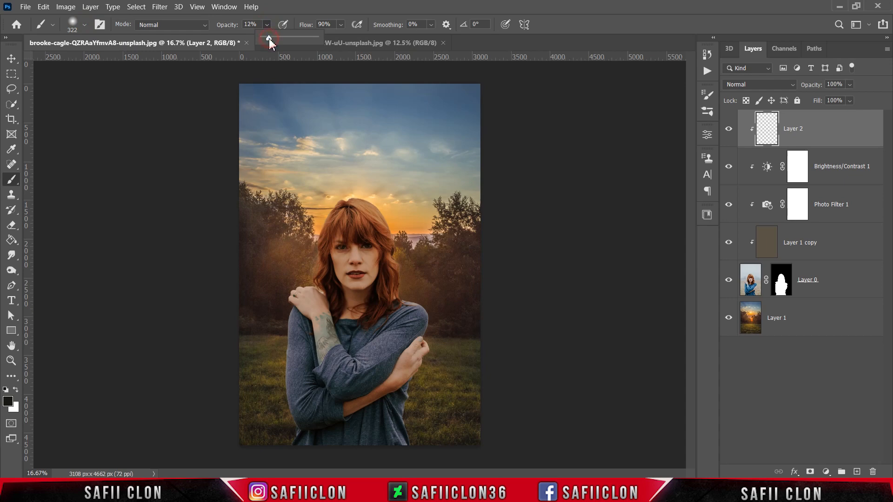
pyautogui.click(266, 24)
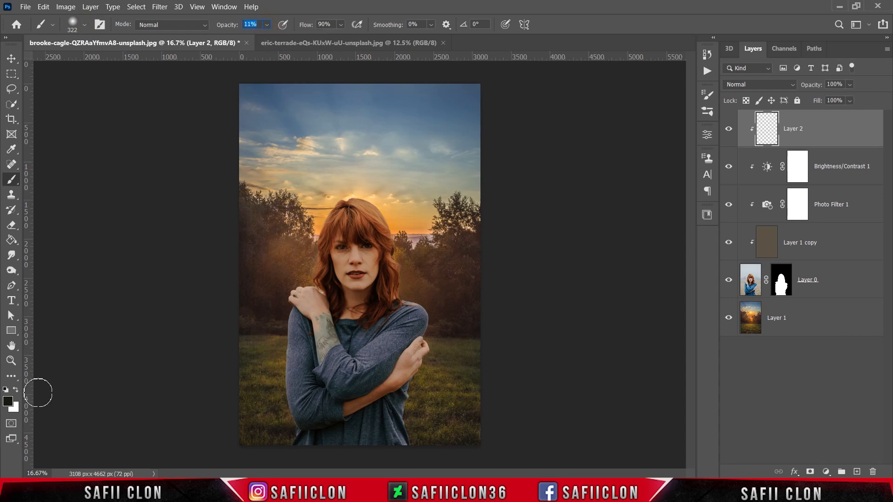
# Sample a dark tone (13100e) from the grass near the image's lower edge as the foreground color
pyautogui.click(8, 401)
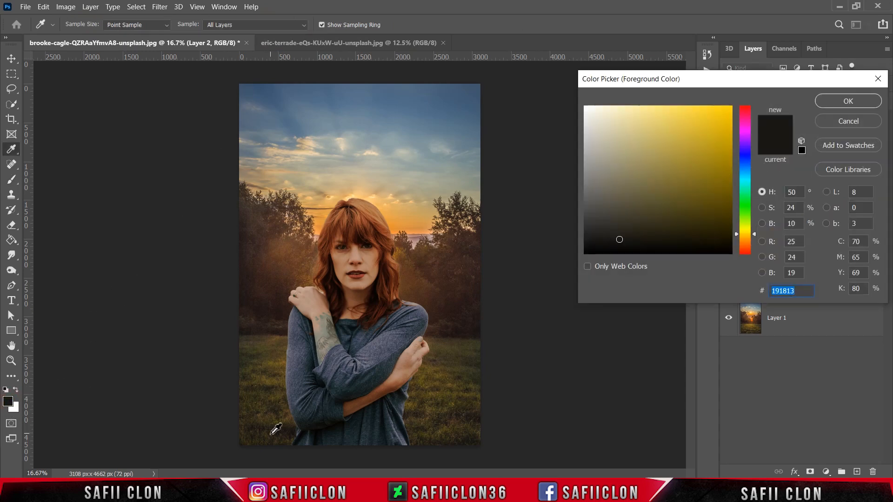
pyautogui.click(278, 431)
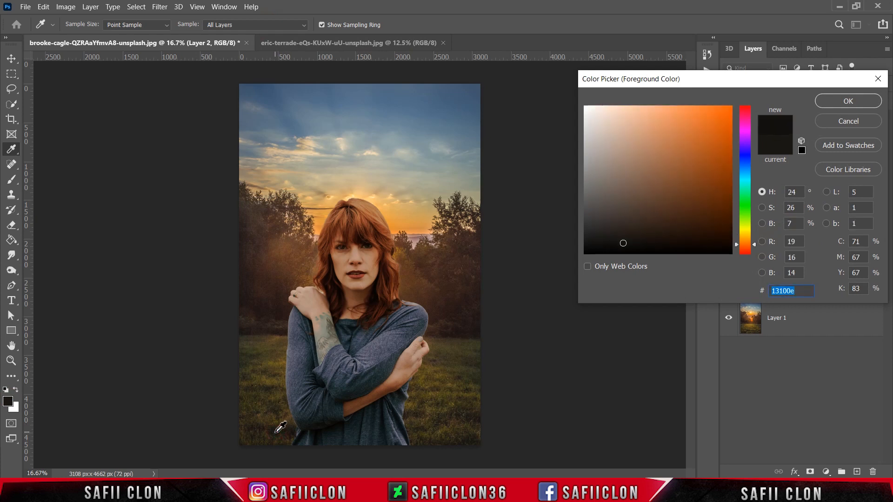
pyautogui.click(839, 104)
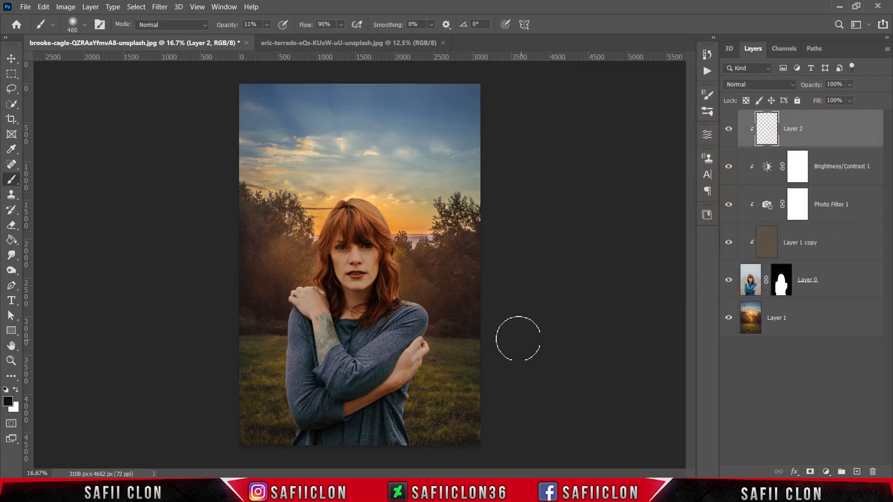
# Enlarge the brush to 900 px, paint dark shading across the woman's lower body on the clipped layer, and compare the result
pyautogui.press(']')
pyautogui.press(']')
pyautogui.press(']')
pyautogui.press(']')
pyautogui.press(']')
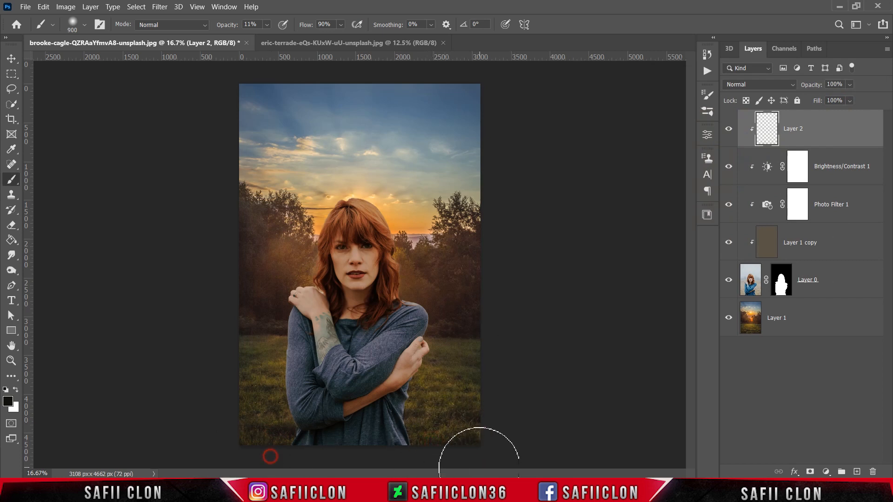
pyautogui.moveTo(445, 436)
pyautogui.mouseDown()
pyautogui.moveTo(289, 464)
pyautogui.moveTo(253, 457)
pyautogui.mouseUp()
pyautogui.moveTo(255, 449)
pyautogui.mouseDown()
pyautogui.moveTo(346, 457)
pyautogui.moveTo(442, 448)
pyautogui.mouseUp()
pyautogui.moveTo(425, 420); pyautogui.dragTo(216, 458)
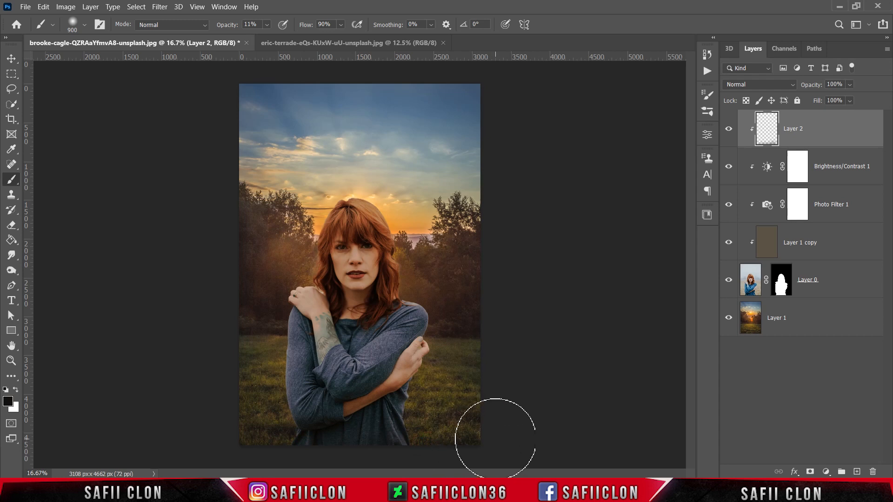
pyautogui.click(729, 129)
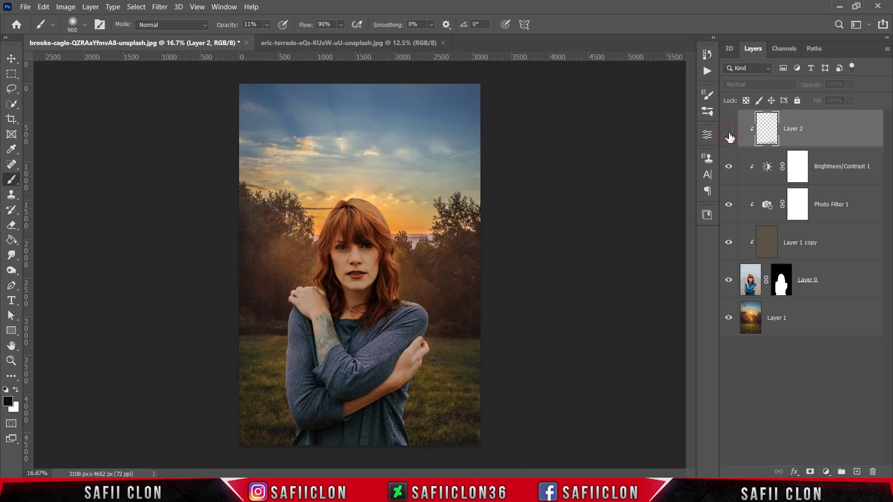
pyautogui.click(729, 130)
pyautogui.click(729, 133)
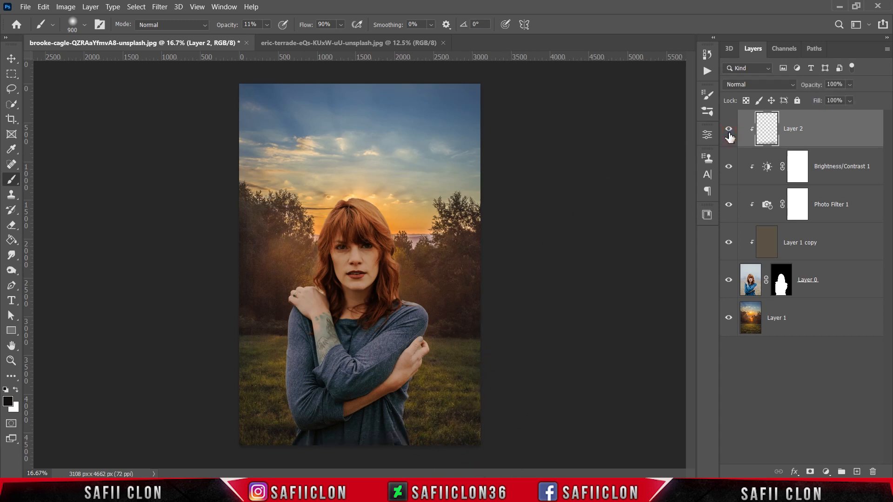
# Add a clipped Exposure adjustment with exposure -0.81 and gamma correction 1.02, and compare the woman with and without it
pyautogui.click(826, 473)
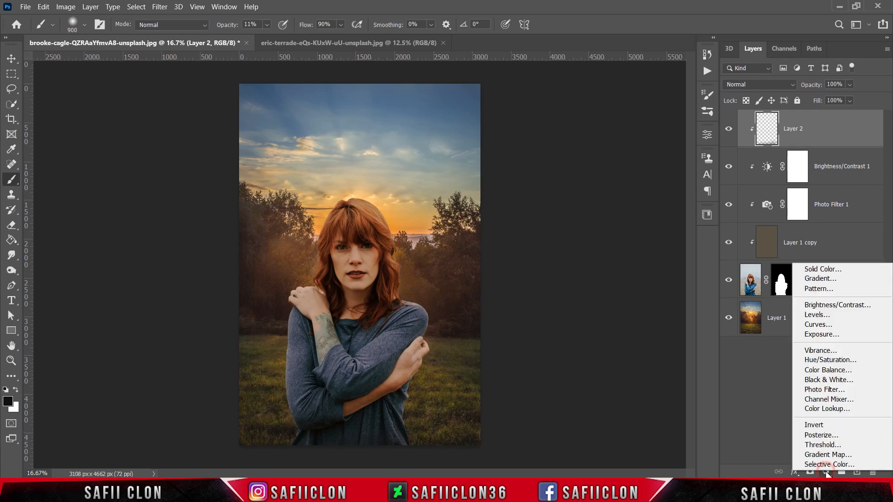
pyautogui.click(815, 334)
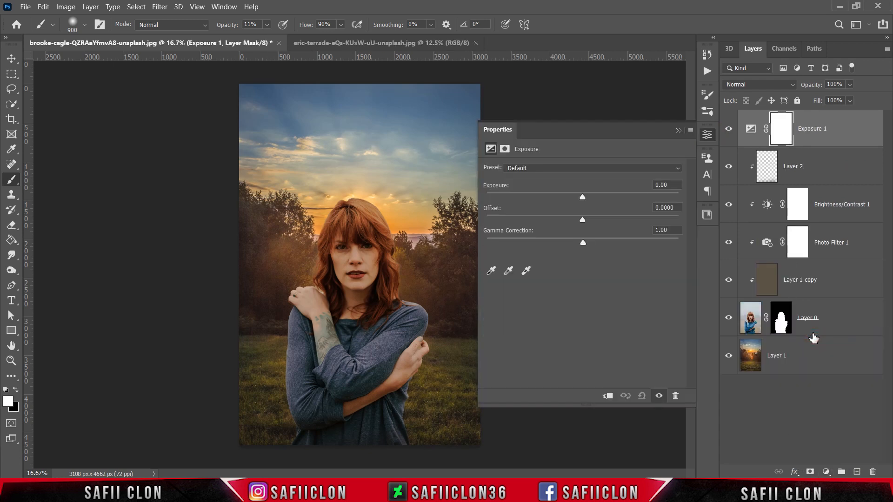
pyautogui.click(608, 396)
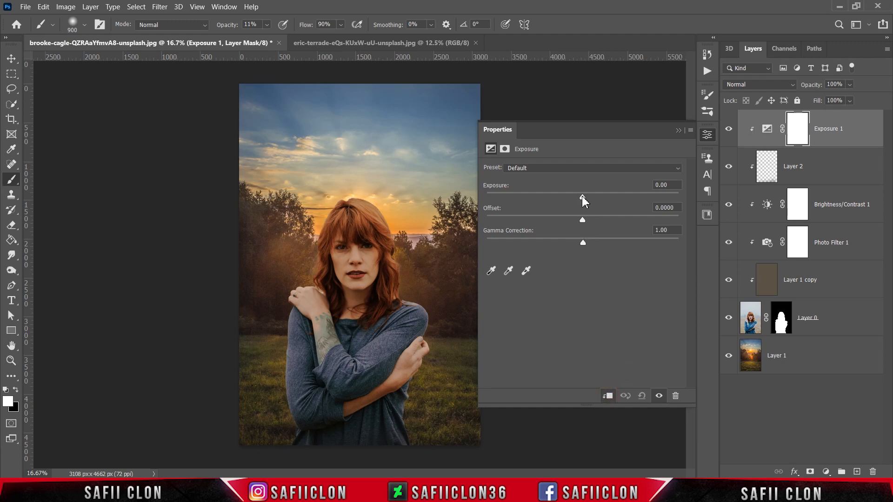
pyautogui.moveTo(580, 199); pyautogui.dragTo(570, 199)
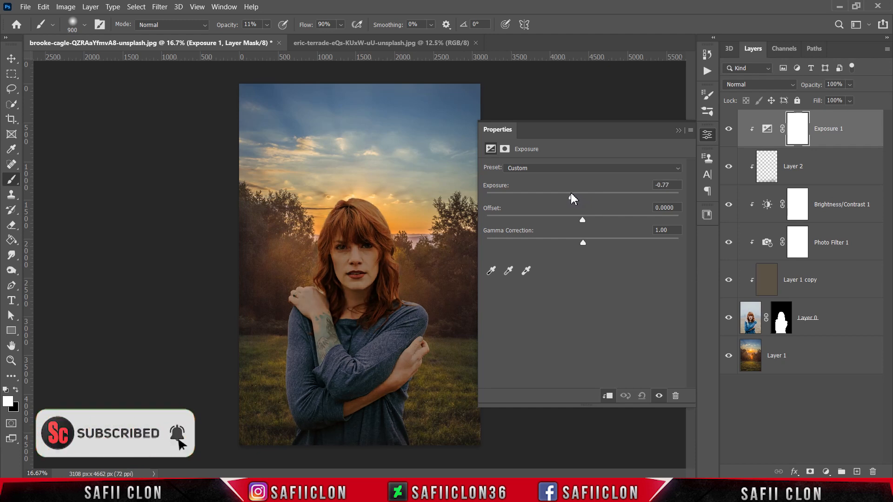
pyautogui.moveTo(584, 244); pyautogui.dragTo(584, 243)
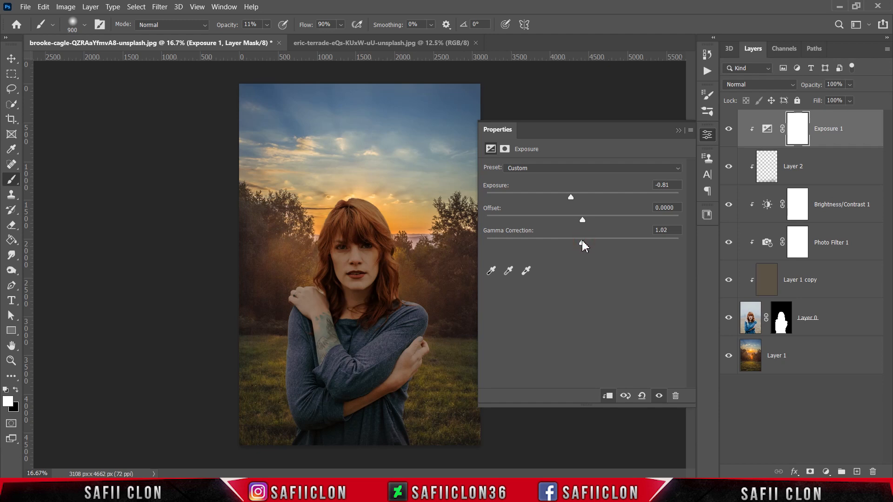
pyautogui.click(679, 128)
pyautogui.click(729, 130)
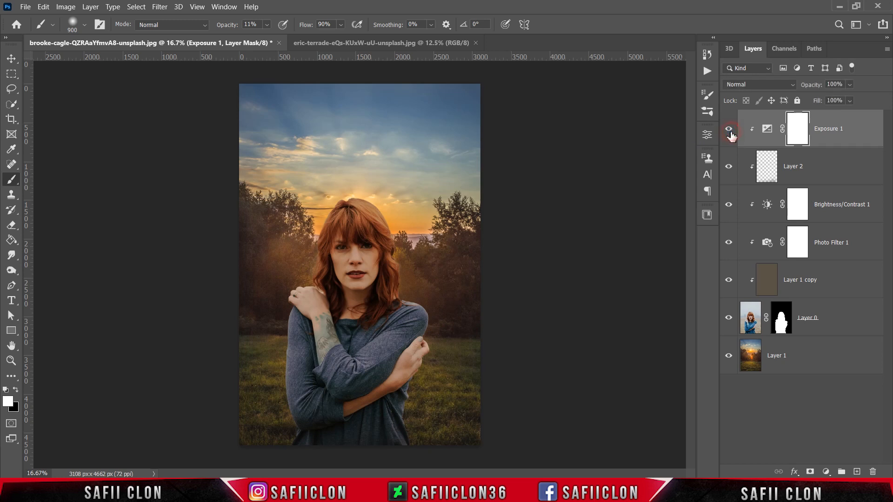
# Compare the woman with and without the Exposure adjustment
pyautogui.click(729, 131)
pyautogui.click(729, 131)
pyautogui.click(730, 131)
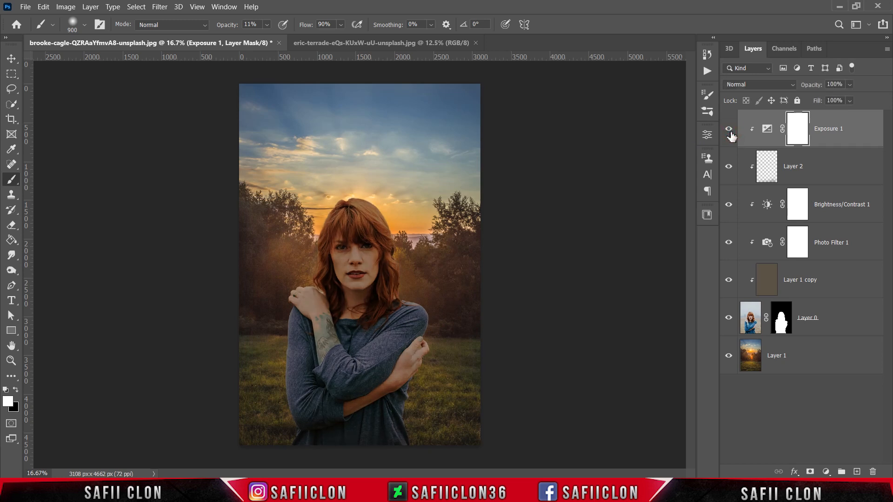
# Open the woman's layer mask in Select and Mask and preview it with the On Layers view
pyautogui.click(839, 326)
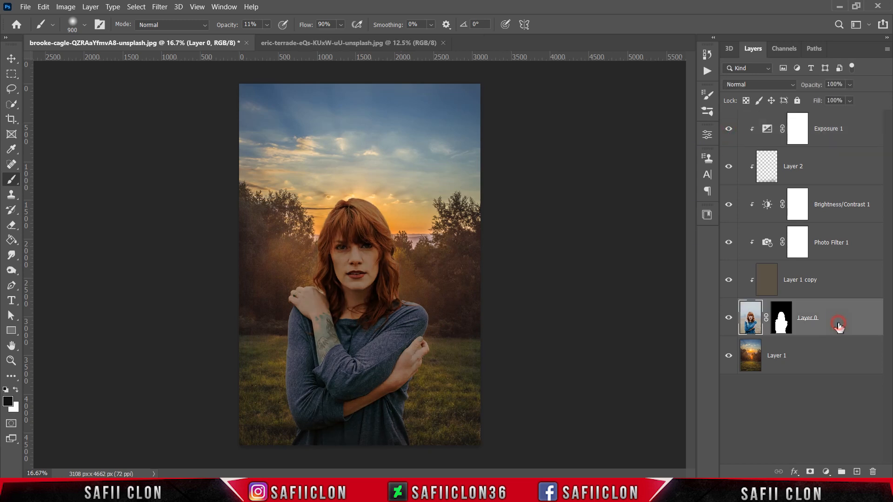
pyautogui.click(783, 323)
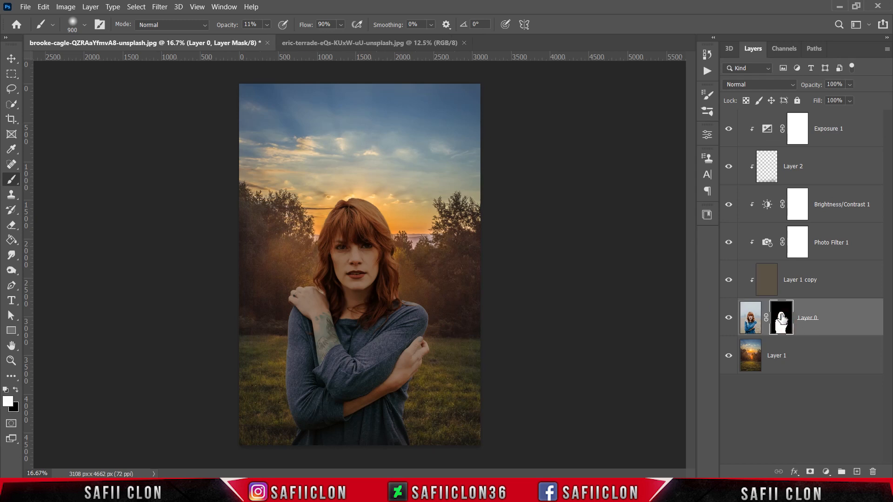
pyautogui.rightClick(782, 320)
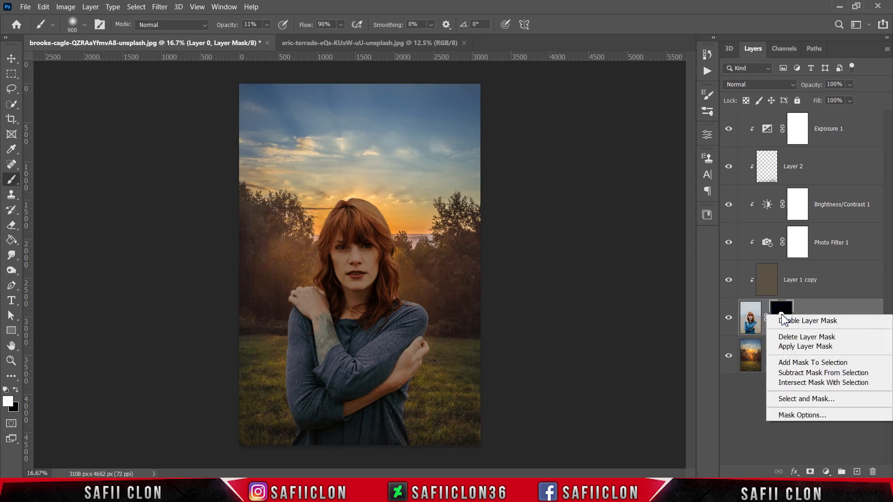
pyautogui.click(799, 400)
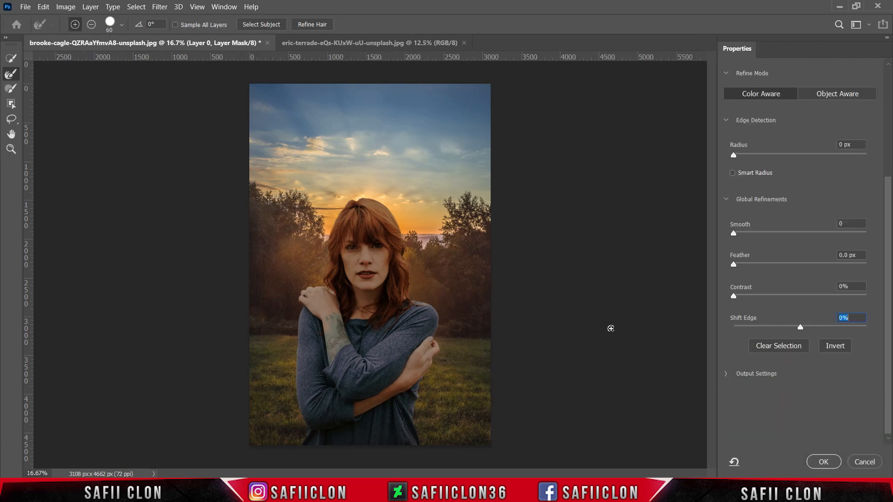
pyautogui.scroll(5, 889, 195)
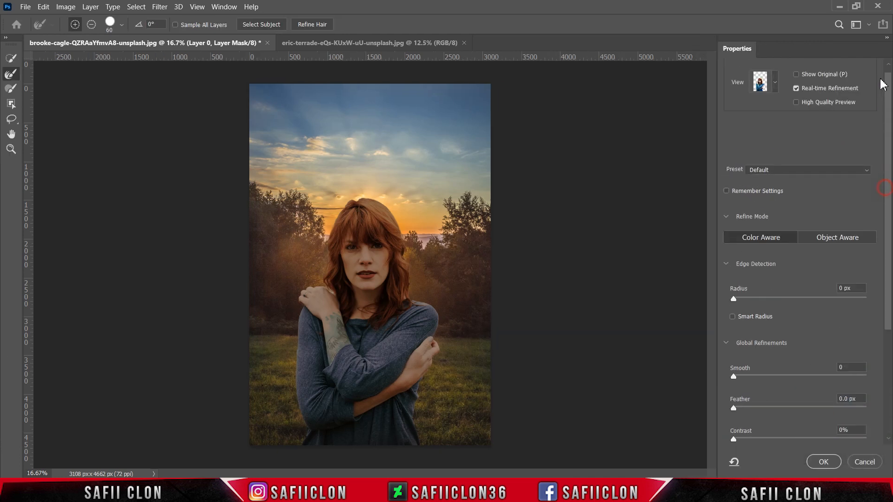
pyautogui.click(775, 102)
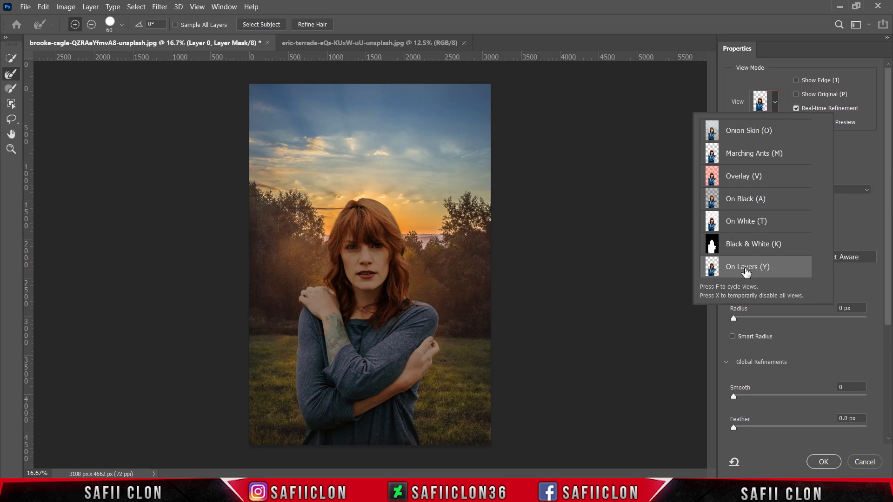
pyautogui.click(745, 267)
pyautogui.click(776, 106)
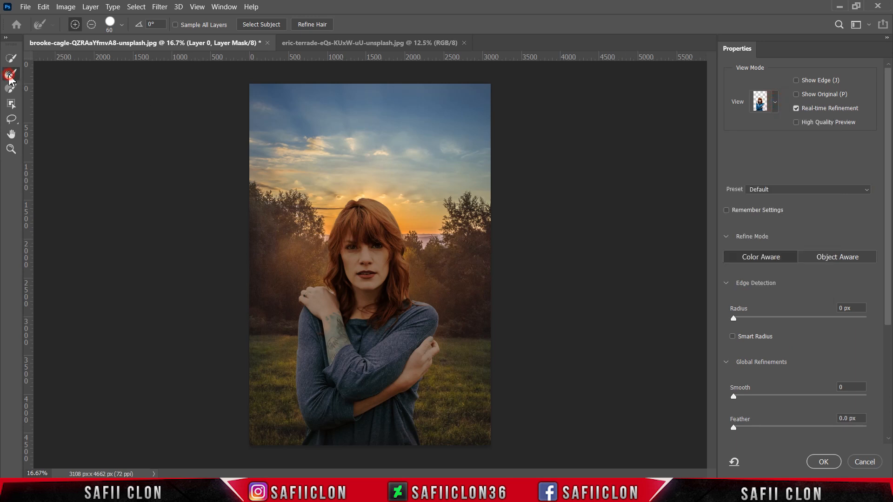
# Set the Refine Edge Brush to add mode and reduce its size to 45 px for the woman's hair edges
pyautogui.click(74, 25)
pyautogui.click(118, 27)
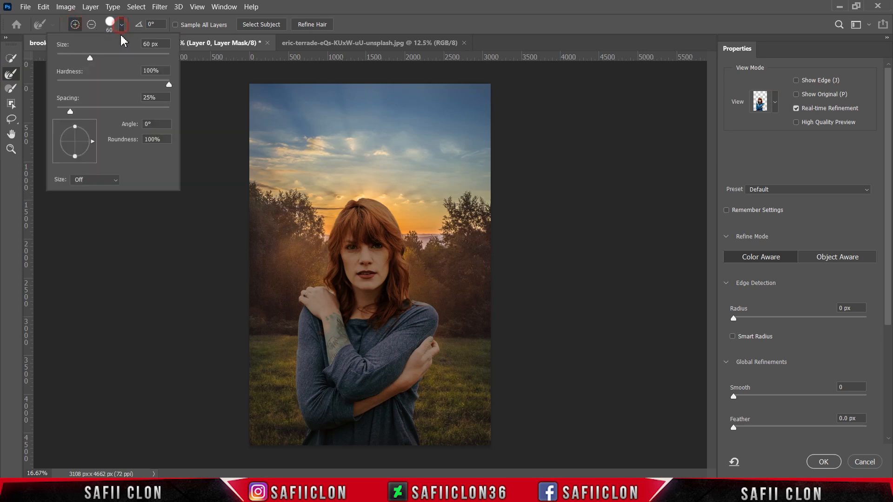
pyautogui.moveTo(90, 58); pyautogui.dragTo(101, 59)
pyautogui.click(121, 26)
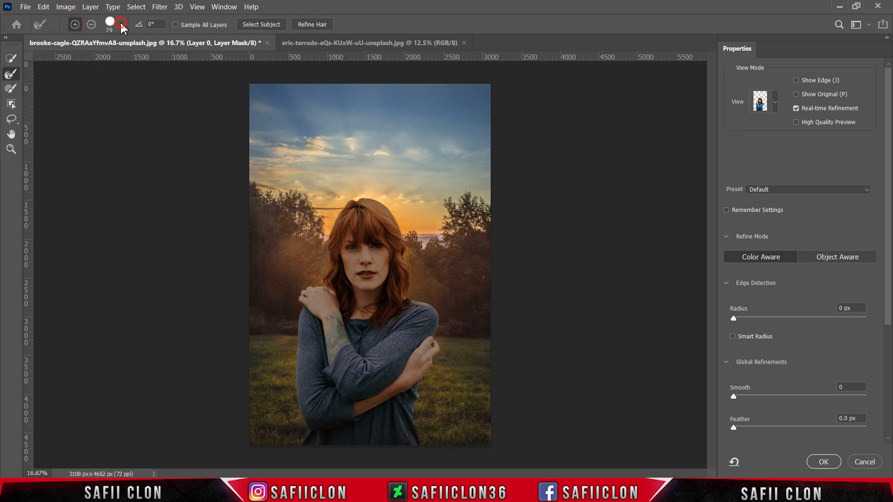
pyautogui.hotkey('ctrl', '+')
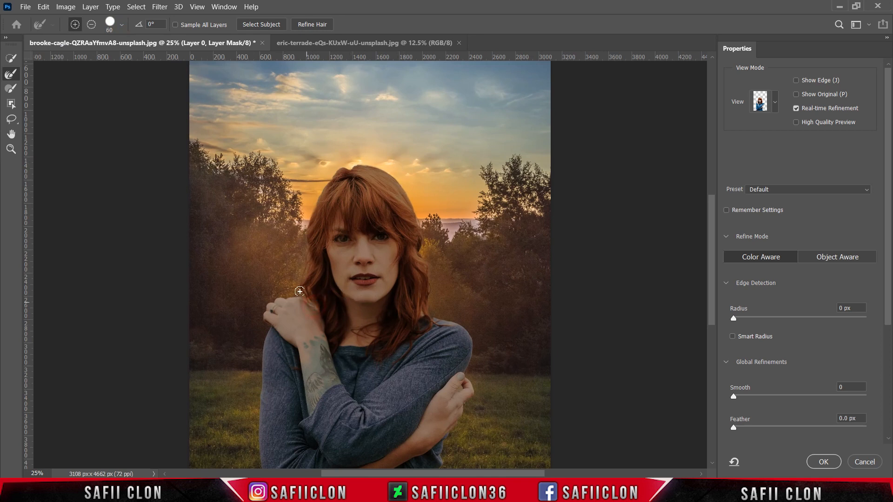
pyautogui.press('[')
pyautogui.press('[')
pyautogui.press('[')
pyautogui.press('[')
pyautogui.press('[')
pyautogui.hotkey('ctrl', '-')
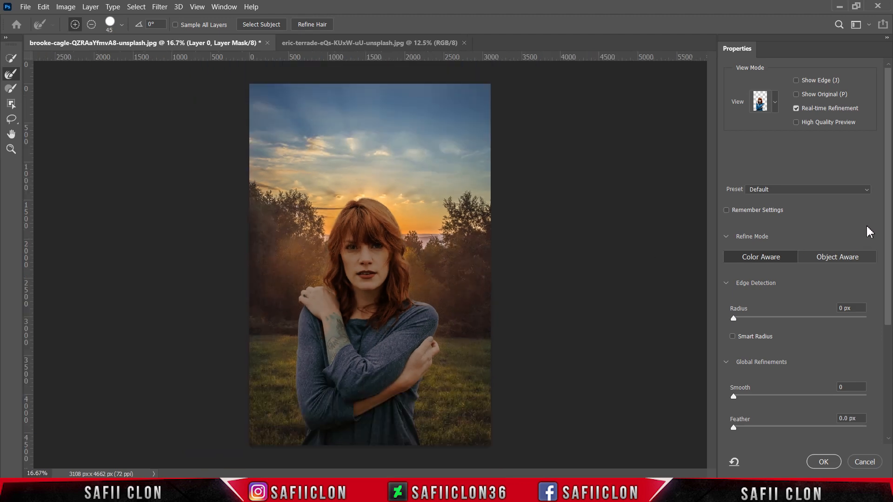
# Shift the mask's edge slightly inward, give it a slight feather, and apply the mask refinement
pyautogui.moveTo(887, 215); pyautogui.dragTo(883, 314)
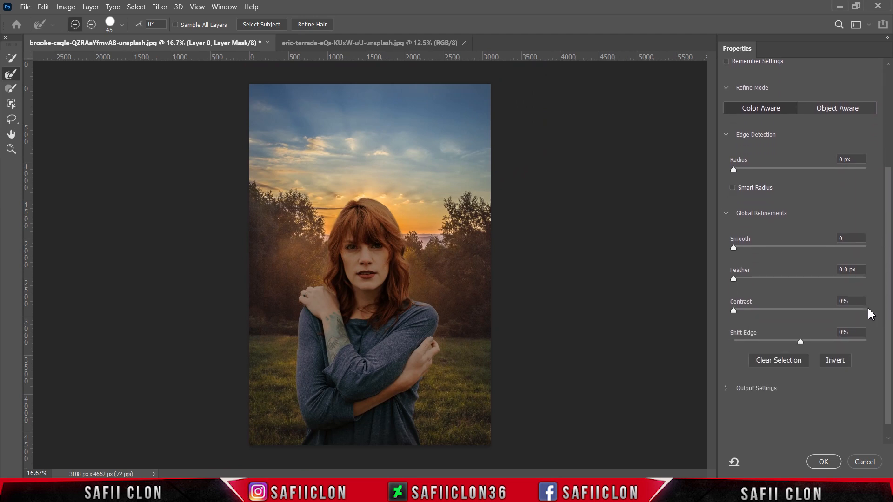
pyautogui.moveTo(800, 343); pyautogui.dragTo(797, 342)
pyautogui.click(739, 279)
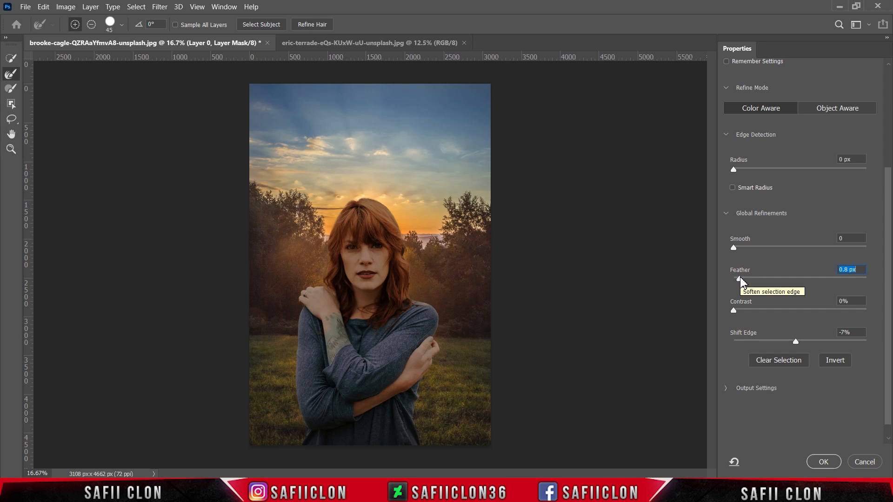
pyautogui.click(823, 462)
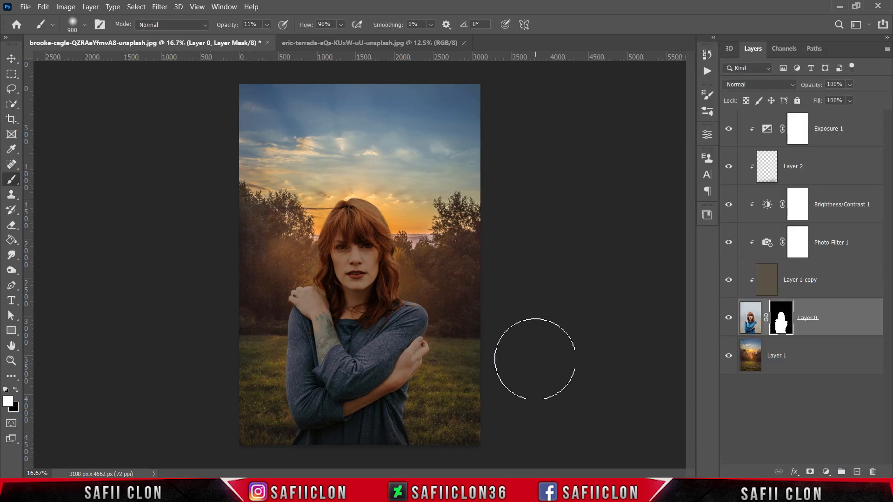
# Convert the sunset background layer to a smart object
pyautogui.click(817, 356)
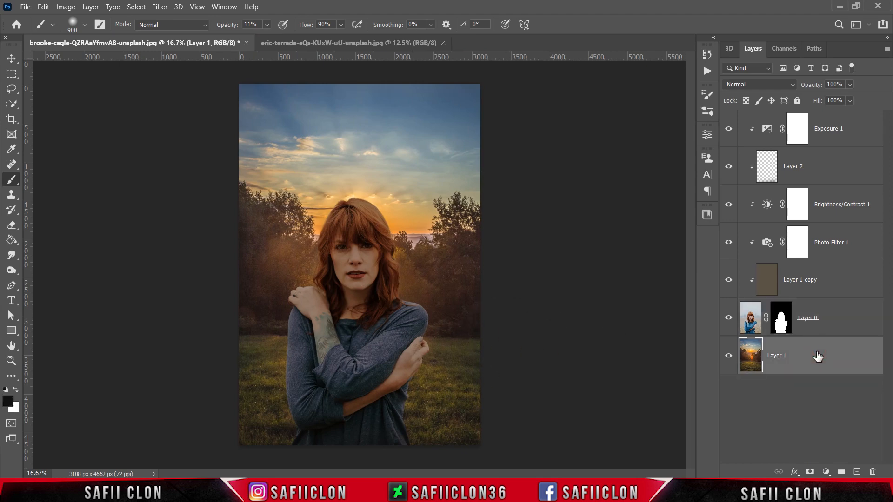
pyautogui.rightClick(817, 356)
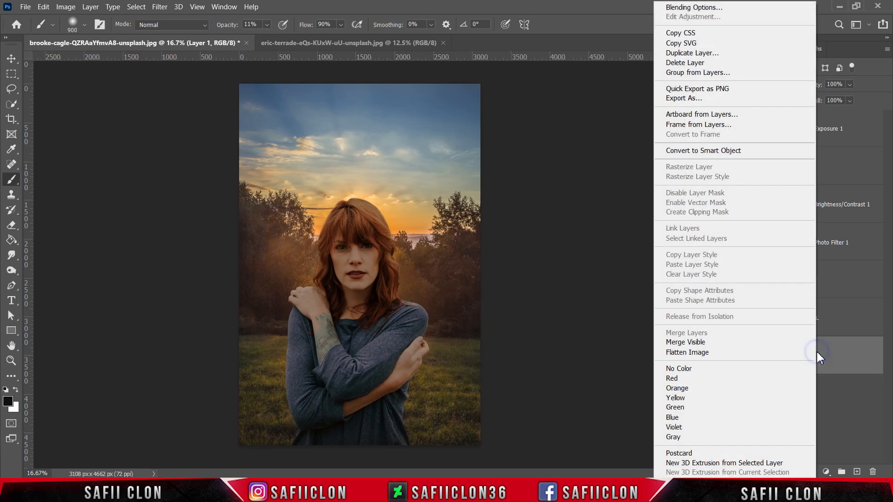
pyautogui.click(713, 159)
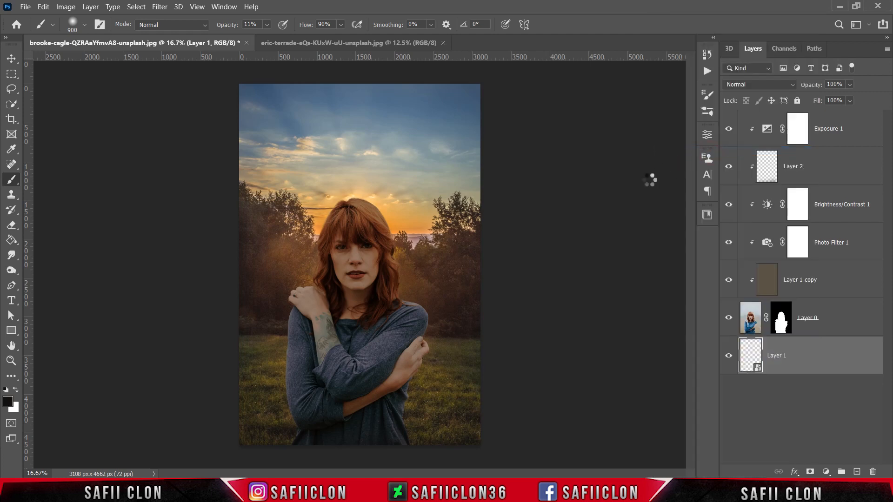
# Start a Tilt-Shift blur on the background, centre its focus area on the lower grass, and set the blur to 53 px
pyautogui.click(161, 6)
pyautogui.moveTo(268, 157)
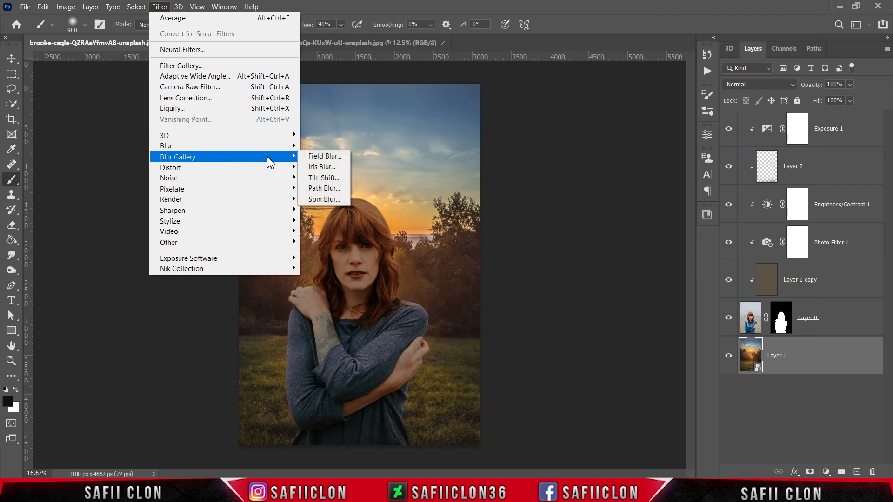
pyautogui.click(333, 179)
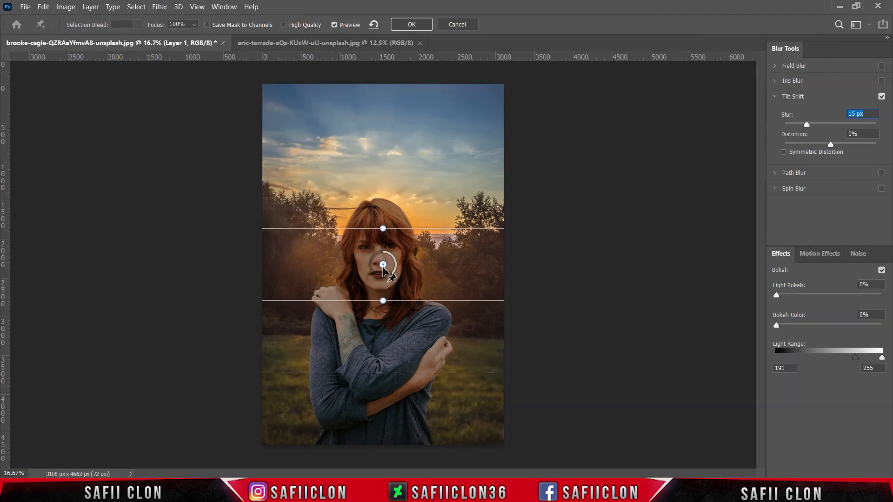
pyautogui.moveTo(382, 264); pyautogui.dragTo(373, 435)
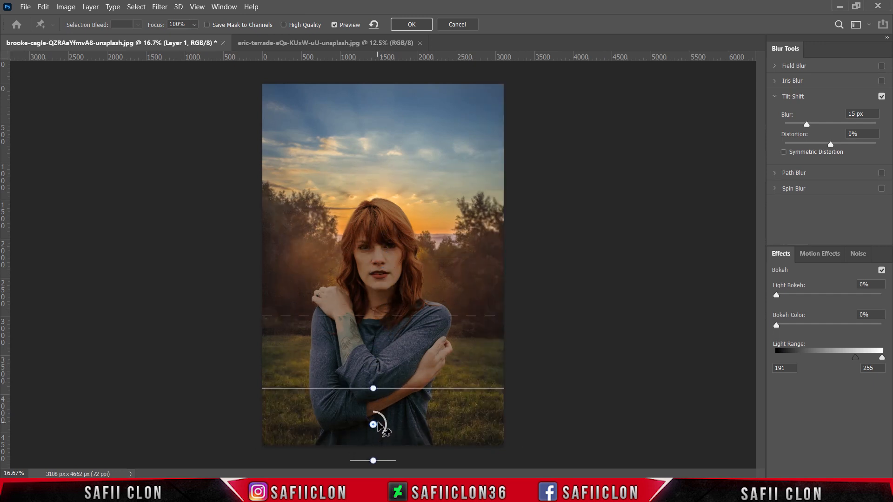
pyautogui.moveTo(442, 396); pyautogui.dragTo(443, 409)
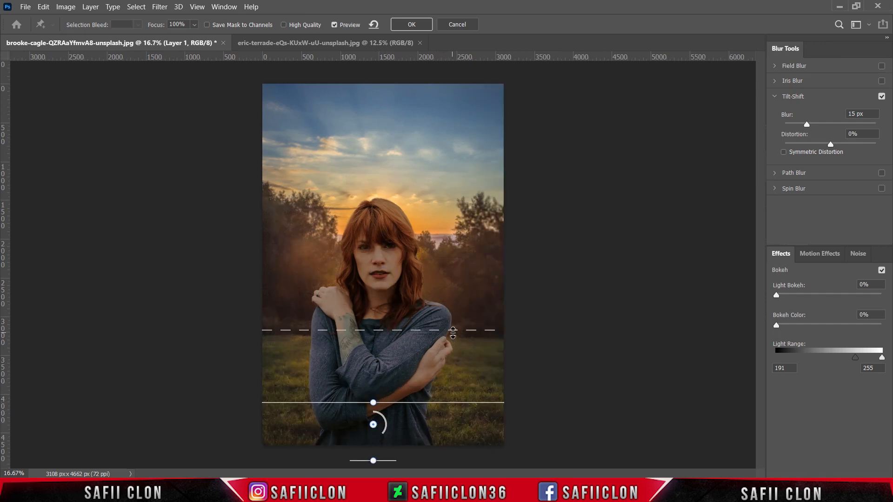
pyautogui.moveTo(451, 317); pyautogui.dragTo(457, 348)
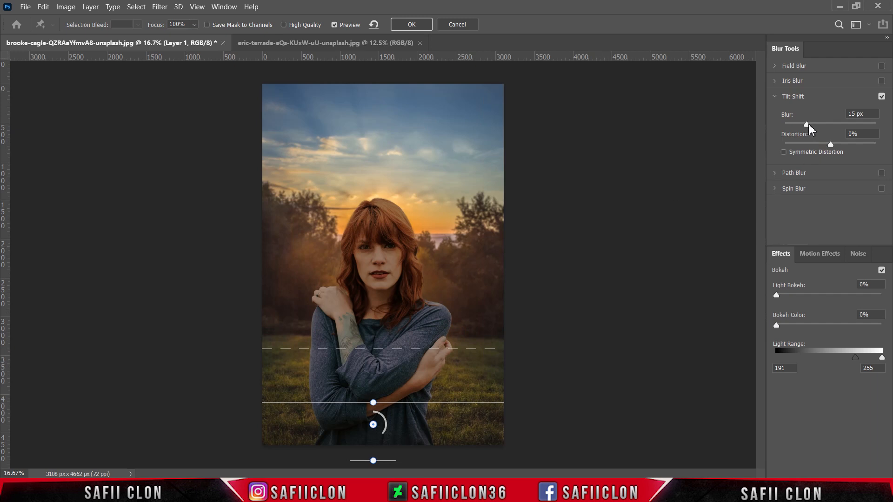
pyautogui.moveTo(808, 124); pyautogui.dragTo(825, 129)
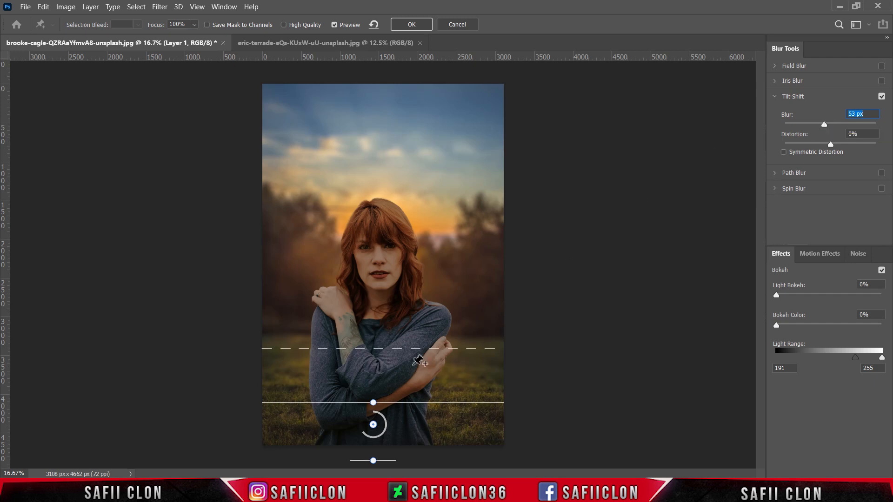
# Fine-tune the Tilt-Shift focus and transition lines around the foreground grass, narrowing the sharp band, and apply the blur
pyautogui.moveTo(373, 425); pyautogui.dragTo(373, 429)
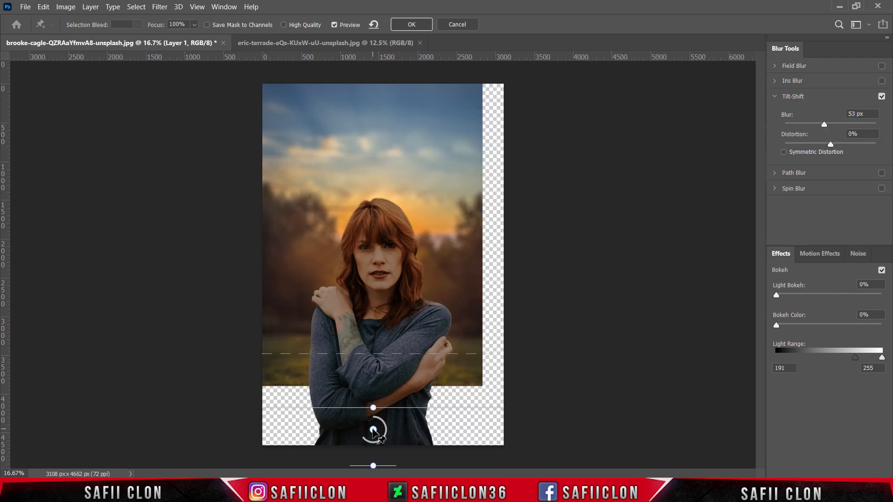
pyautogui.moveTo(413, 407); pyautogui.dragTo(413, 397)
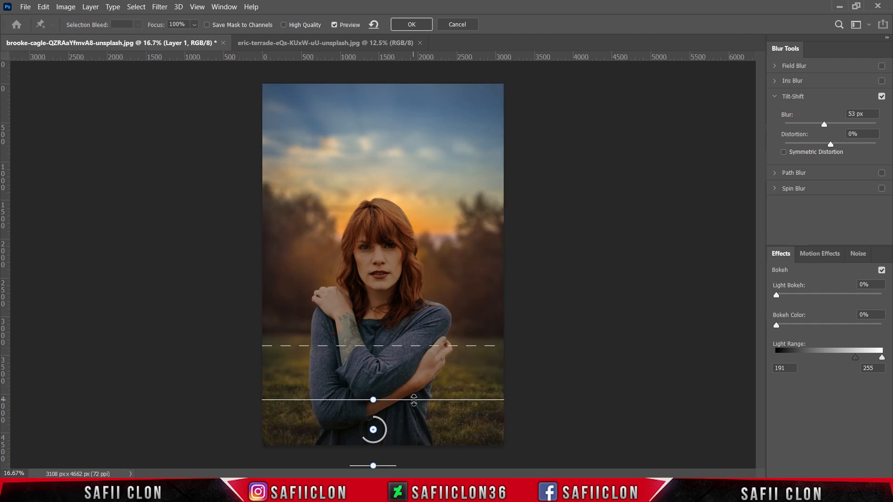
pyautogui.moveTo(432, 342); pyautogui.dragTo(432, 330)
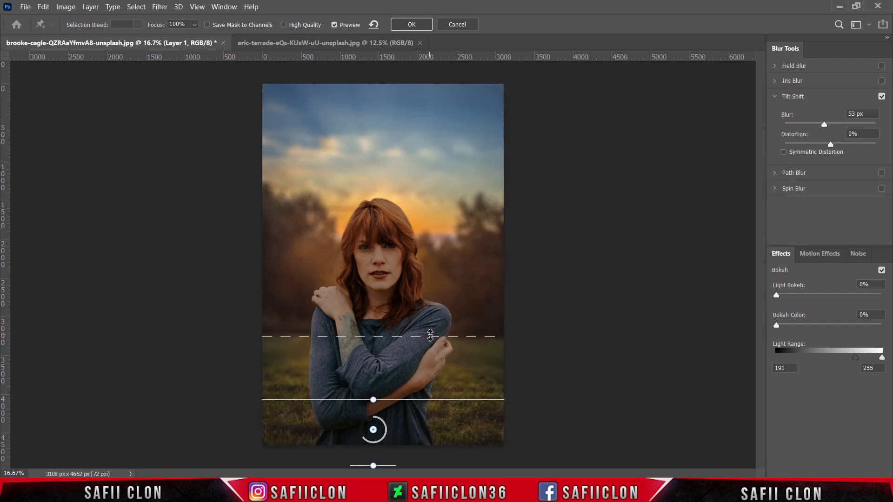
pyautogui.moveTo(396, 408); pyautogui.dragTo(403, 414)
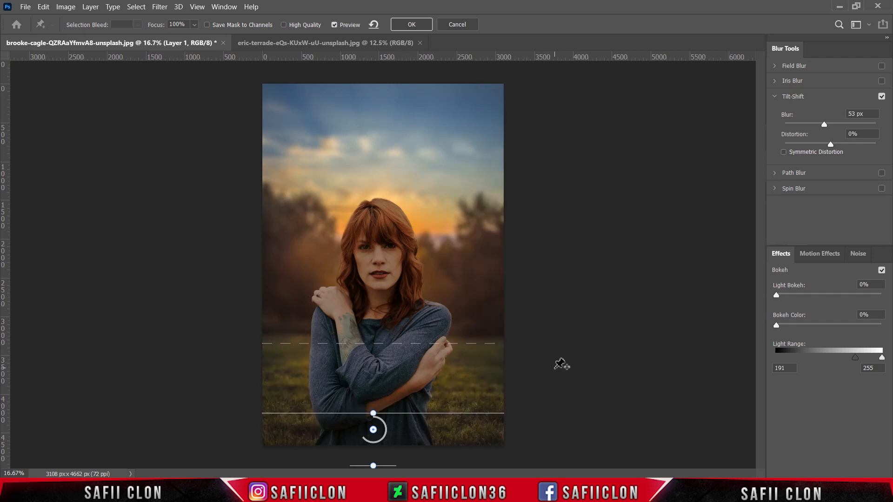
pyautogui.moveTo(391, 465); pyautogui.dragTo(390, 449)
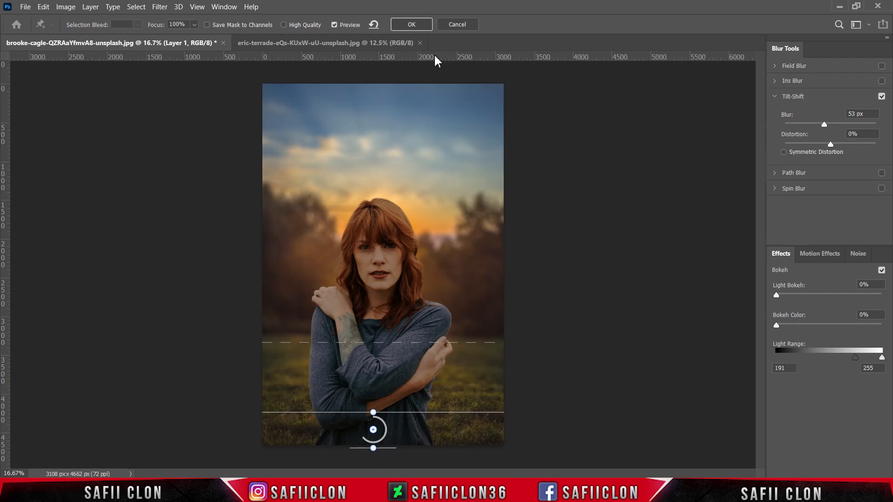
pyautogui.click(409, 28)
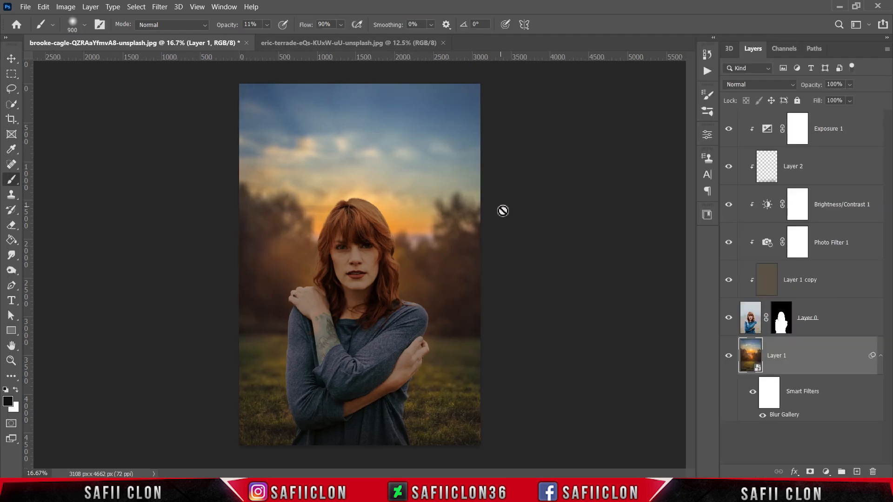
# Compare the background with and without the blur smart filter
pyautogui.click(753, 398)
pyautogui.click(752, 398)
pyautogui.click(752, 398)
pyautogui.click(752, 395)
# Add a Curves adjustment above the Exposure layer and clip it to the woman
pyautogui.click(855, 139)
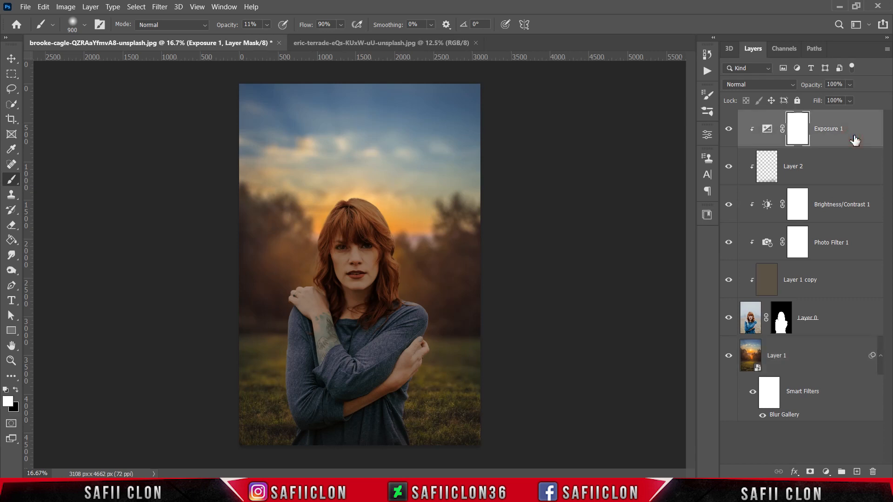
pyautogui.click(826, 472)
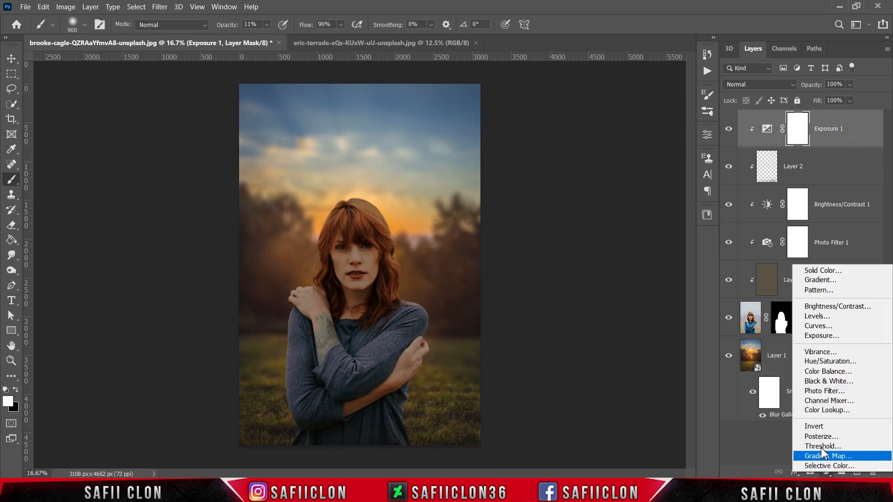
pyautogui.click(821, 326)
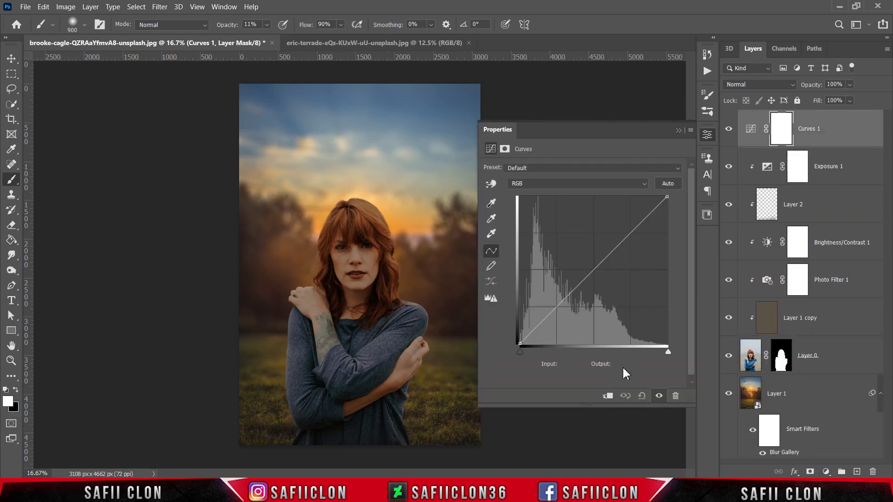
pyautogui.click(608, 396)
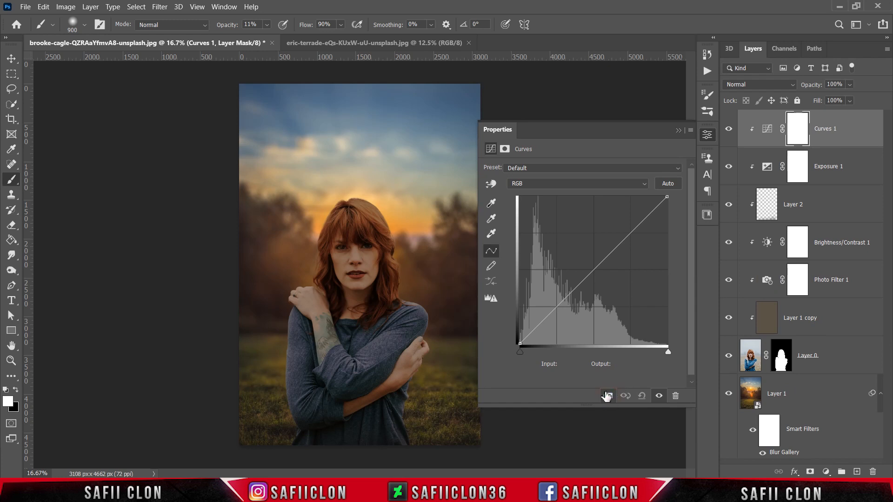
# Add a midtone point to the RGB curve and set its input to 161 and output to 247
pyautogui.click(550, 186)
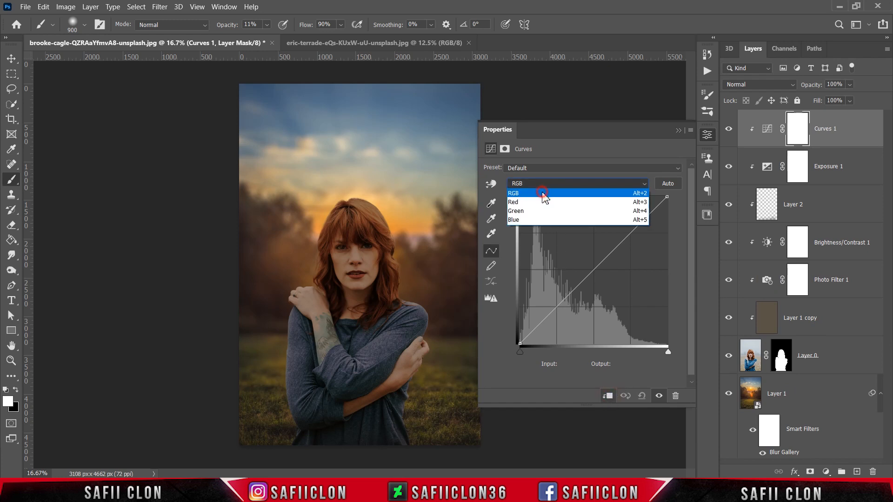
pyautogui.click(543, 194)
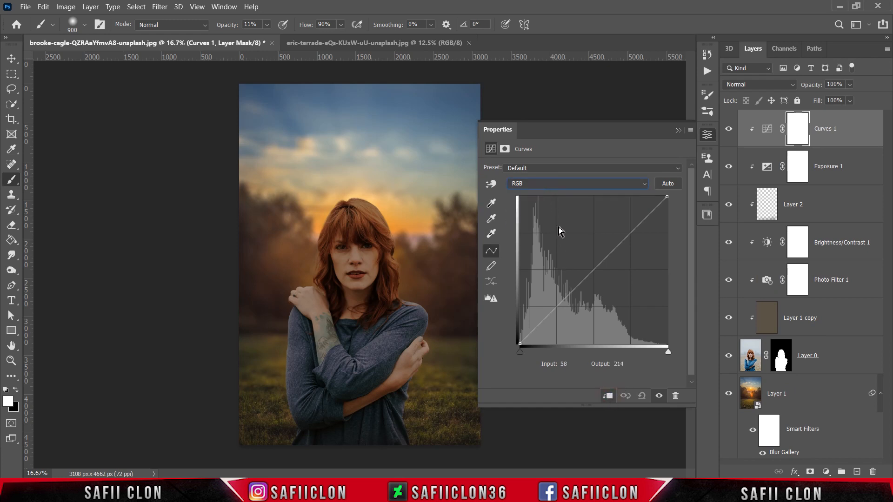
pyautogui.click(593, 271)
pyautogui.doubleClick(576, 364)
pyautogui.write('161')
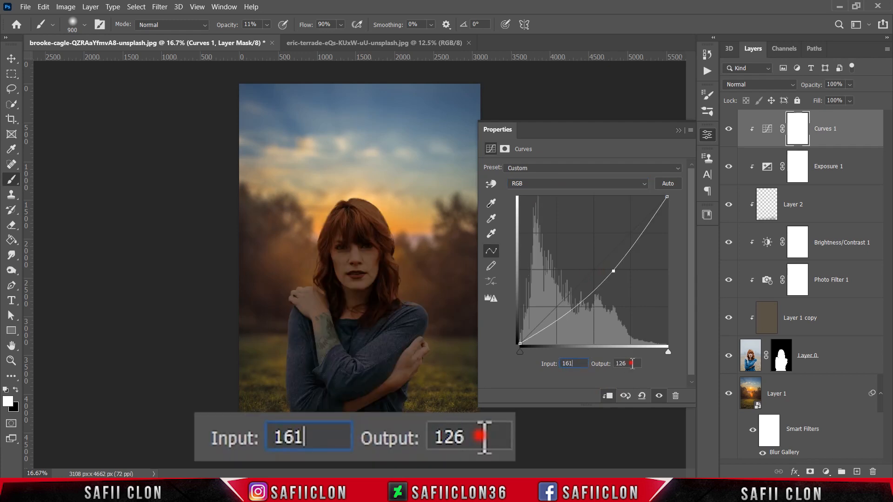
pyautogui.moveTo(640, 364); pyautogui.dragTo(612, 358)
pyautogui.write('247')
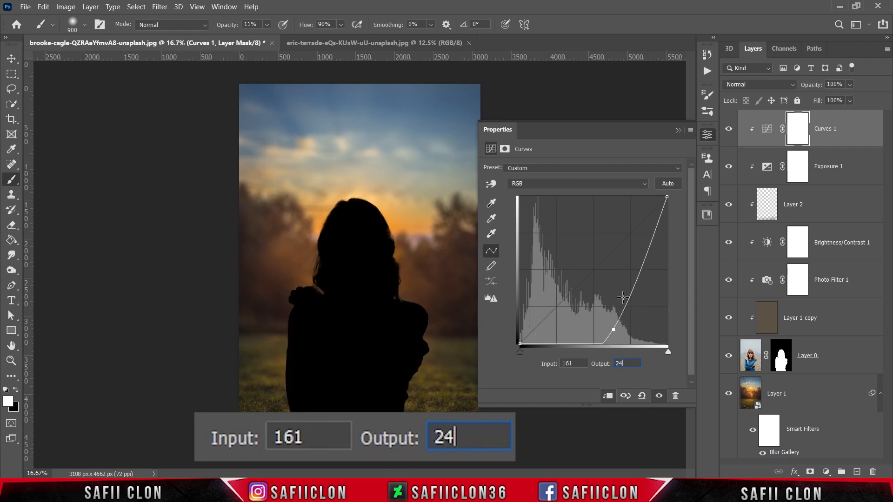
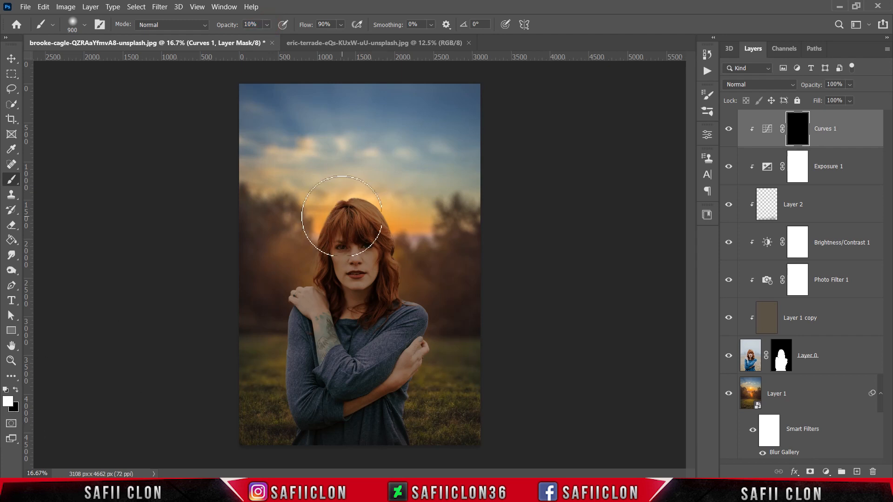
# Paint white on the Curves mask along the left edge of the woman's hair with a 100 px brush at 25% opacity
pyautogui.hotkey('ctrl', '+')
pyautogui.scroll(1, 352, 275)
pyautogui.press('[')
pyautogui.press('[')
pyautogui.press('[')
pyautogui.press('[')
pyautogui.press('[')
pyautogui.press('[')
pyautogui.press('[')
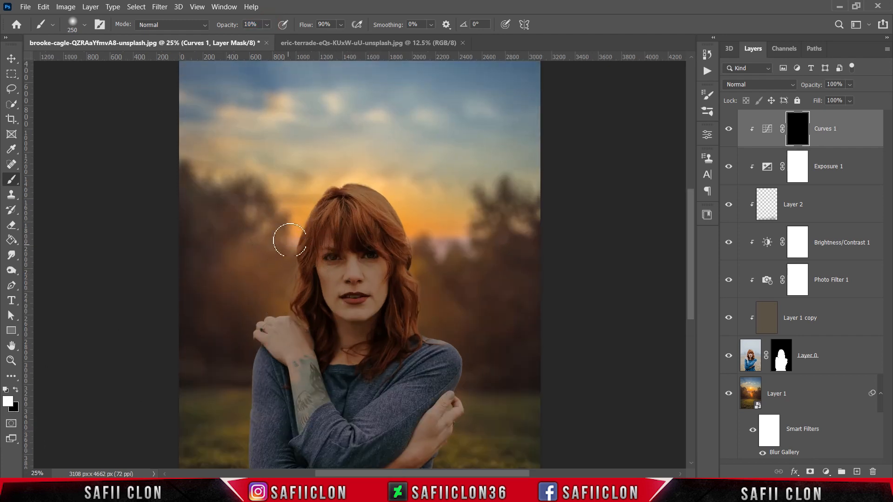
pyautogui.click(269, 25)
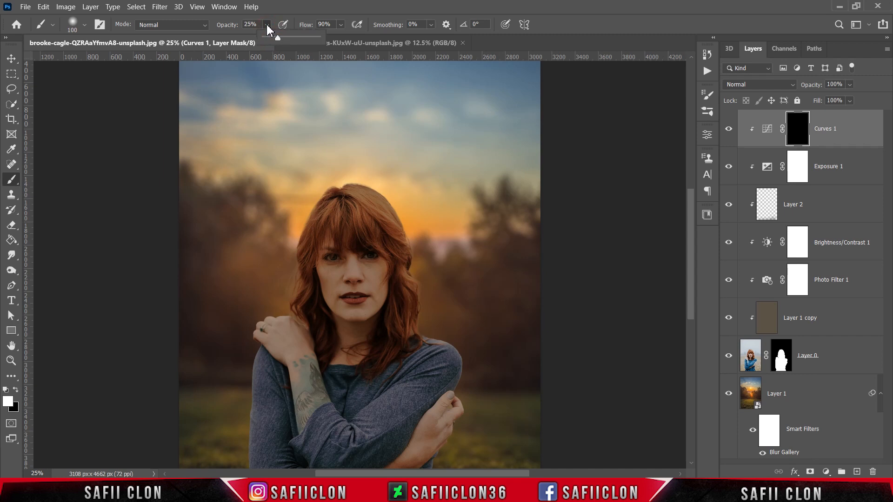
pyautogui.click(268, 26)
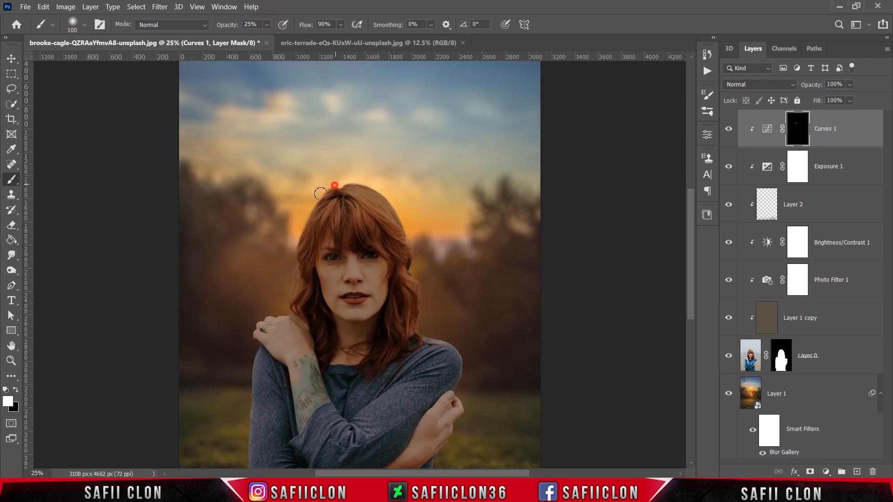
pyautogui.moveTo(337, 180)
pyautogui.mouseDown()
pyautogui.moveTo(299, 224)
pyautogui.moveTo(292, 253)
pyautogui.mouseUp()
pyautogui.moveTo(300, 220); pyautogui.dragTo(312, 197)
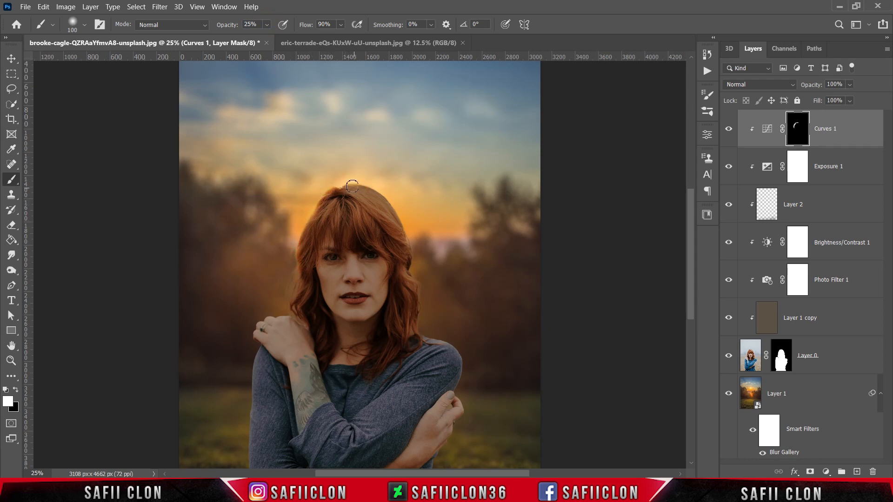
# Extend the white painting on the Curves mask along the right edge of her hair and onto the outer shoulders and sleeves
pyautogui.press(']')
pyautogui.press(']')
pyautogui.moveTo(415, 232); pyautogui.dragTo(393, 197)
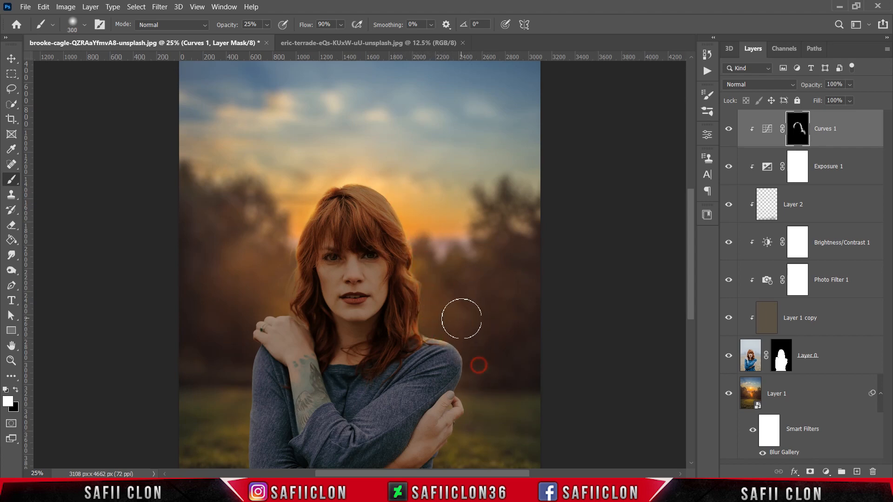
pyautogui.scroll(-3, 461, 315)
pyautogui.press('[')
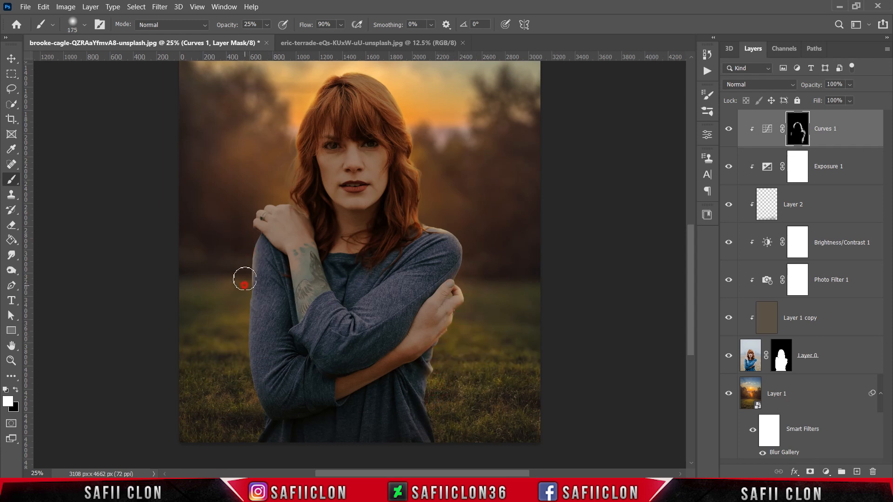
# Lower the brush opacity to 10% and brighten the raised hand and left shoulder on the Curves mask with brush sizes up to 500 px
pyautogui.press(']')
pyautogui.press(']')
pyautogui.press(']')
pyautogui.moveTo(267, 24); pyautogui.dragTo(262, 41)
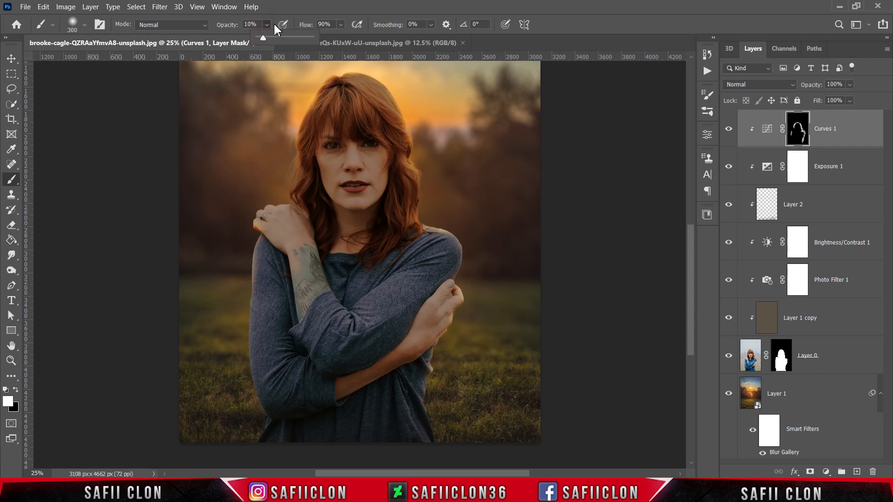
pyautogui.press('[')
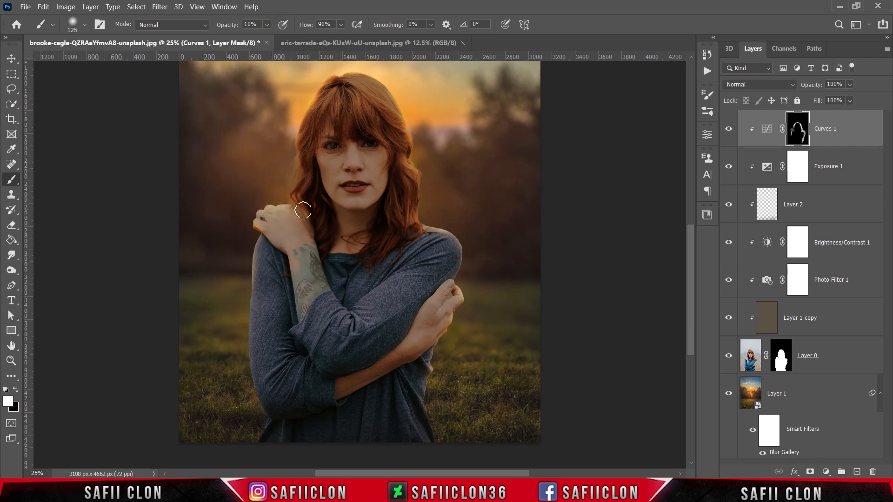
pyautogui.press(']')
pyautogui.press(']')
pyautogui.press(']')
pyautogui.moveTo(248, 164); pyautogui.dragTo(285, 225)
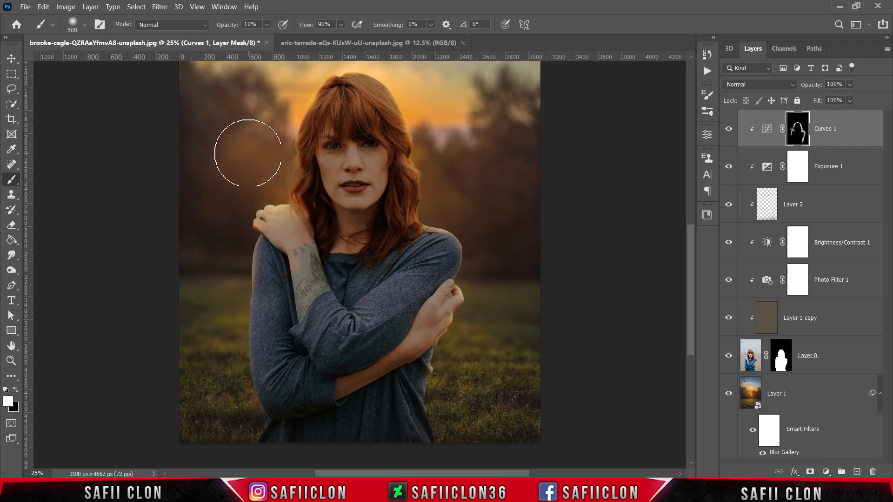
# Brighten the top and right edge of her hair on the Curves mask with a brush reduced to 200 px
pyautogui.press('[')
pyautogui.press('[')
pyautogui.scroll(1, 320, 157)
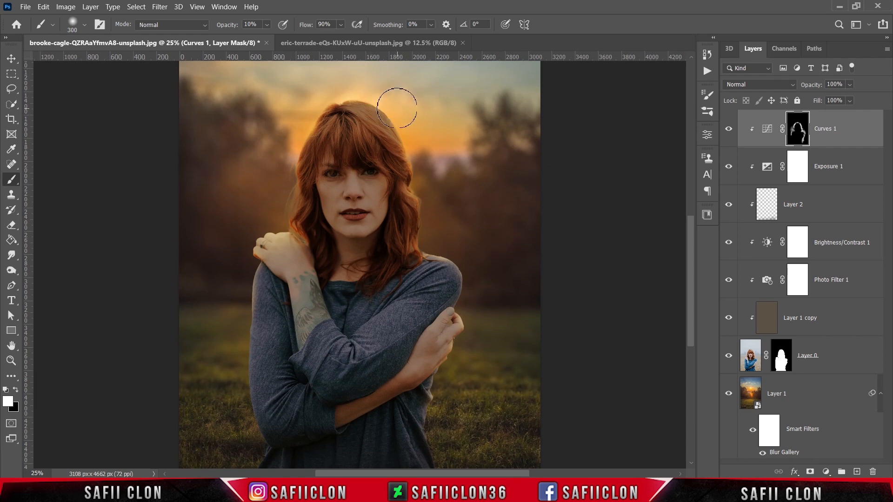
pyautogui.press('[')
pyautogui.press('[')
pyautogui.moveTo(355, 94); pyautogui.dragTo(405, 98)
pyautogui.scroll(-1, 442, 143)
pyautogui.moveTo(424, 180); pyautogui.dragTo(429, 200)
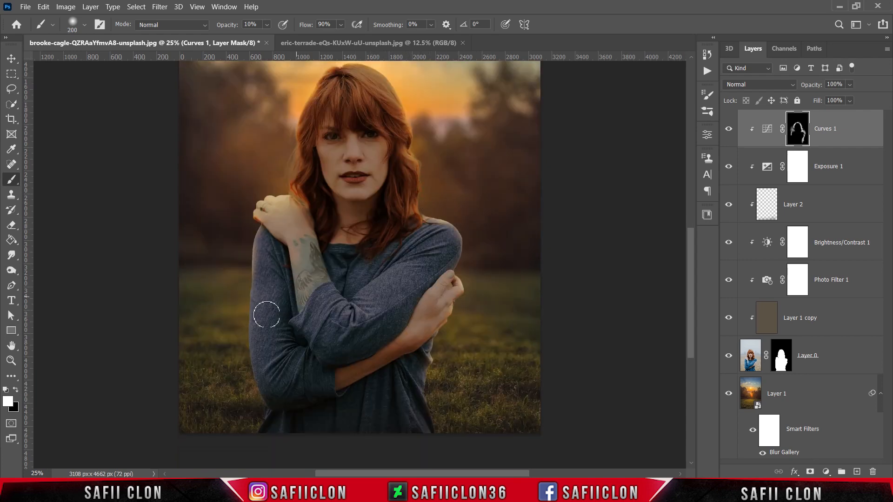
# Paint soft light along the outer sleeves on the Curves mask, enlarging the brush from 500 to 800 px
pyautogui.press(']')
pyautogui.press(']')
pyautogui.press(']')
pyautogui.press(']')
pyautogui.click(225, 361)
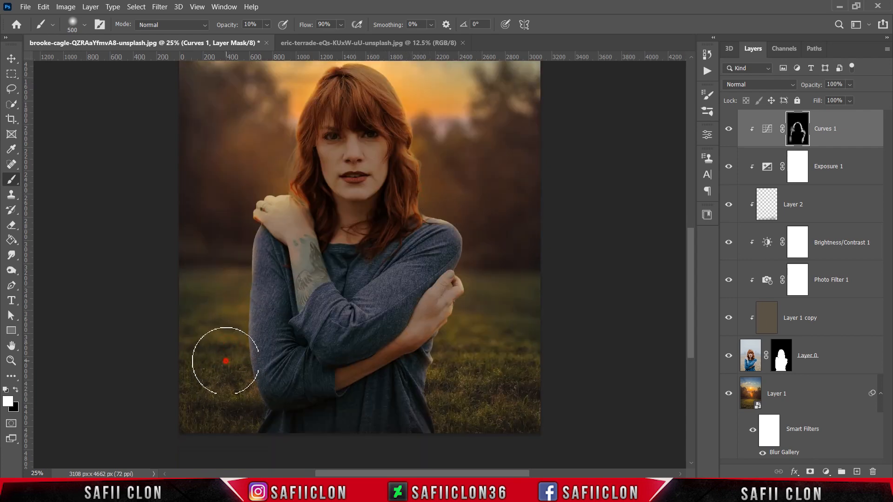
pyautogui.press(']')
pyautogui.press(']')
pyautogui.press(']')
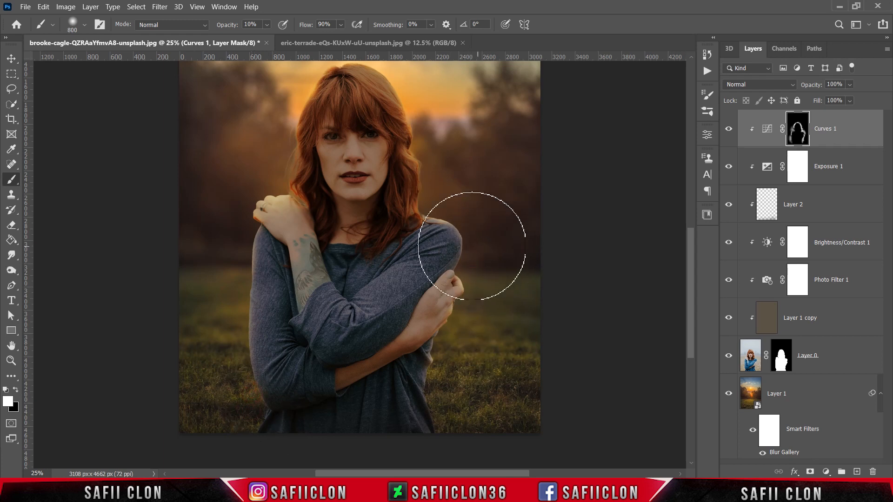
# Reduce the brush to 100 px and strengthen the rim light on the crown of her hair
pyautogui.scroll(2, 299, 279)
pyautogui.press('[')
pyautogui.press('[')
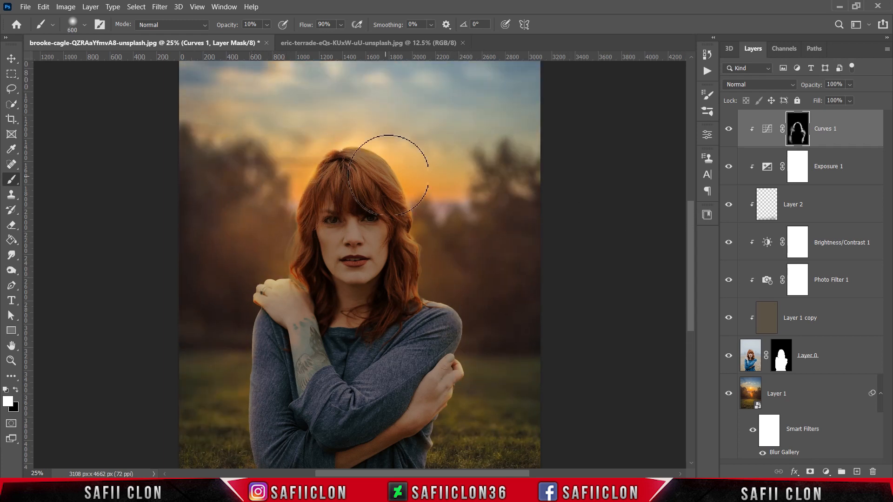
pyautogui.press('[')
pyautogui.press('[')
pyautogui.press('[')
pyautogui.press('[')
pyautogui.press('[')
pyautogui.press('[')
pyautogui.press('[')
pyautogui.press('[')
pyautogui.press('[')
pyautogui.click(375, 154)
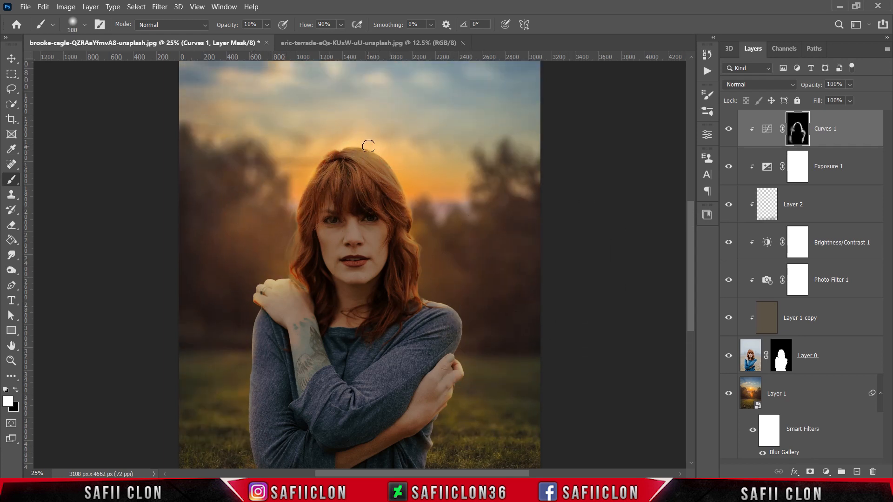
# Spread a broad soft glow over both sides of her body on the Curves mask with a 700 px brush, lowering its opacity to 8%
pyautogui.press(']')
pyautogui.press(']')
pyautogui.press(']')
pyautogui.press(']')
pyautogui.press(']')
pyautogui.press(']')
pyautogui.scroll(-2, 442, 246)
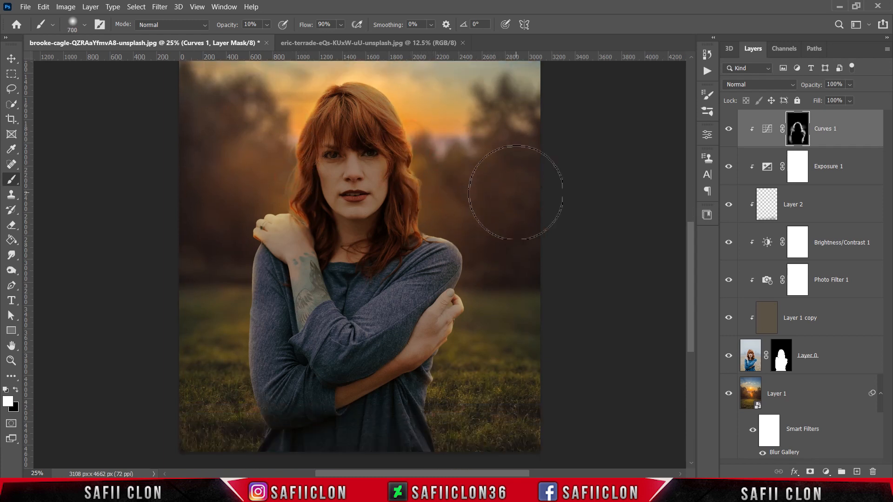
pyautogui.scroll(-1, 528, 190)
pyautogui.click(229, 150)
pyautogui.moveTo(268, 25); pyautogui.dragTo(268, 39)
pyautogui.moveTo(239, 253); pyautogui.dragTo(233, 293)
pyautogui.click(439, 235)
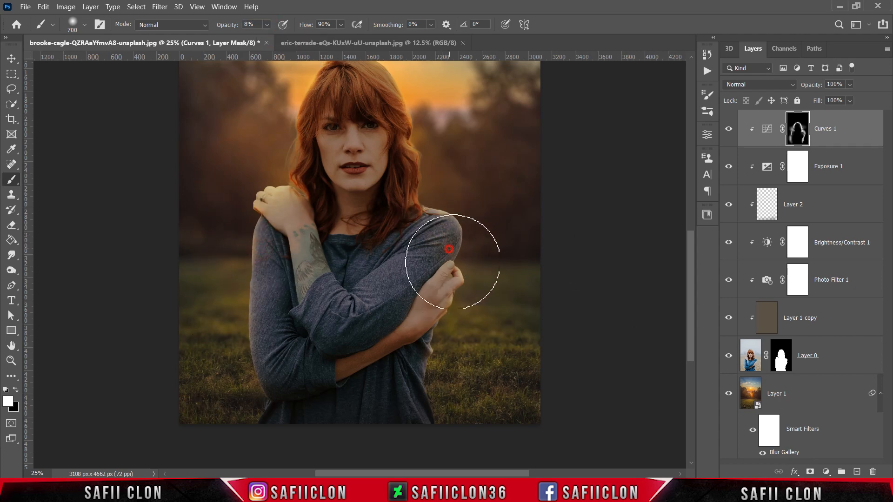
pyautogui.click(436, 407)
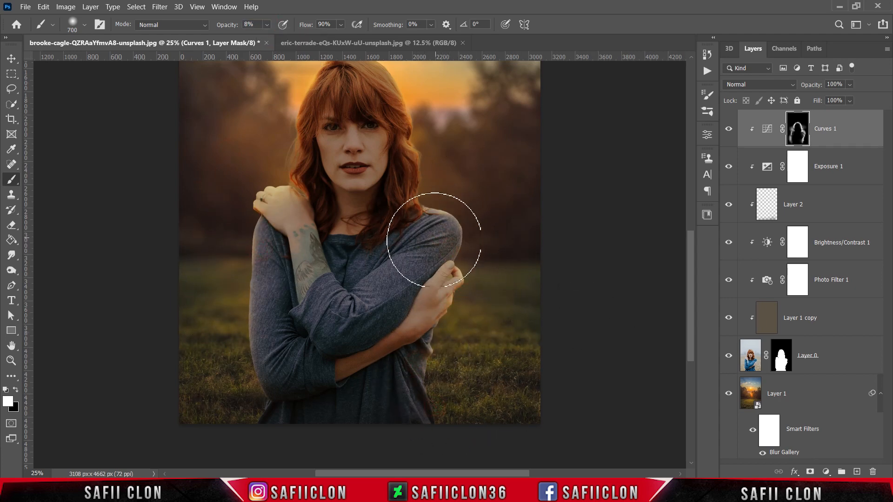
# Compare the whole composite with and without the Curves 1 rim light
pyautogui.hotkey('ctrl', '-')
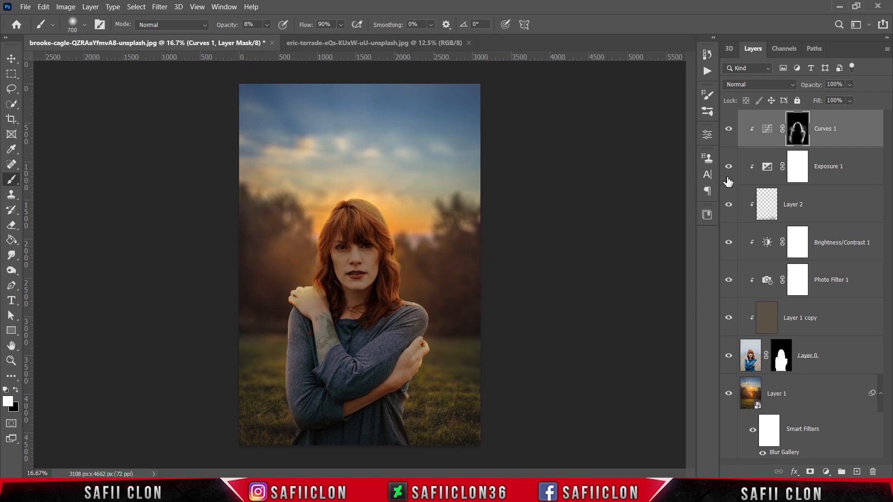
pyautogui.click(728, 131)
pyautogui.click(728, 131)
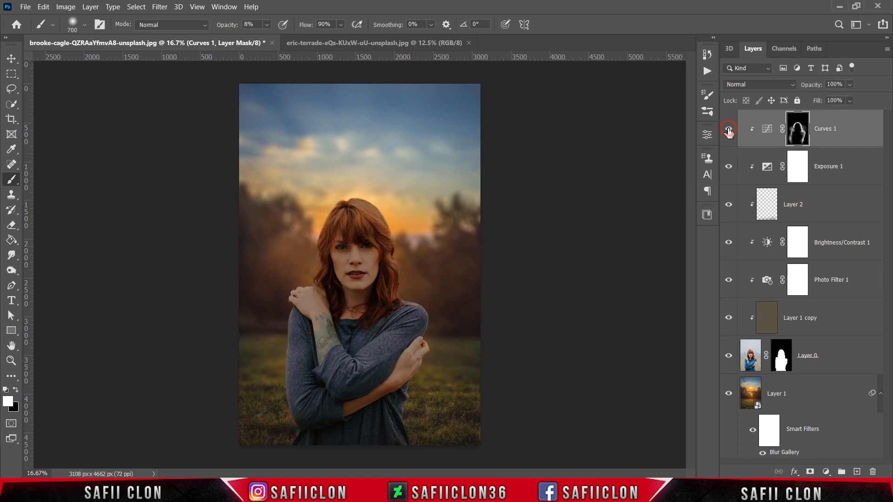
pyautogui.click(729, 132)
pyautogui.click(728, 132)
# Duplicate the Curves 1 layer and release the copy from its clipping mask
pyautogui.rightClick(853, 125)
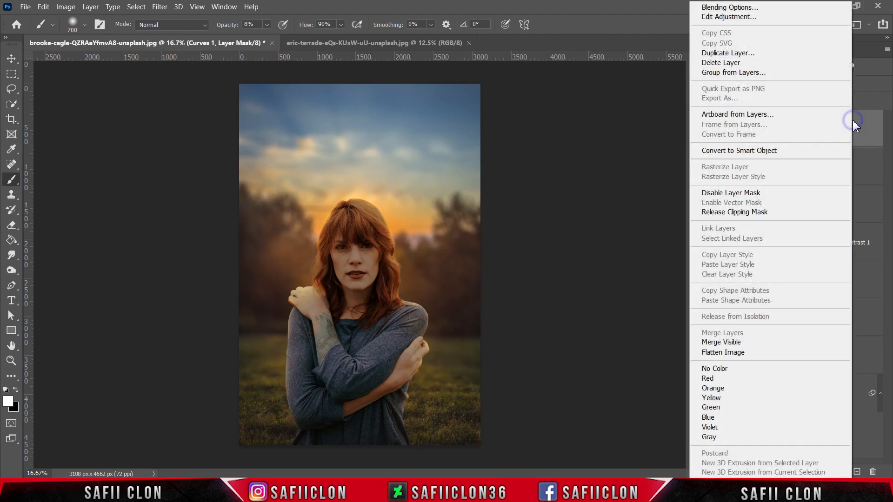
pyautogui.click(711, 54)
pyautogui.click(553, 130)
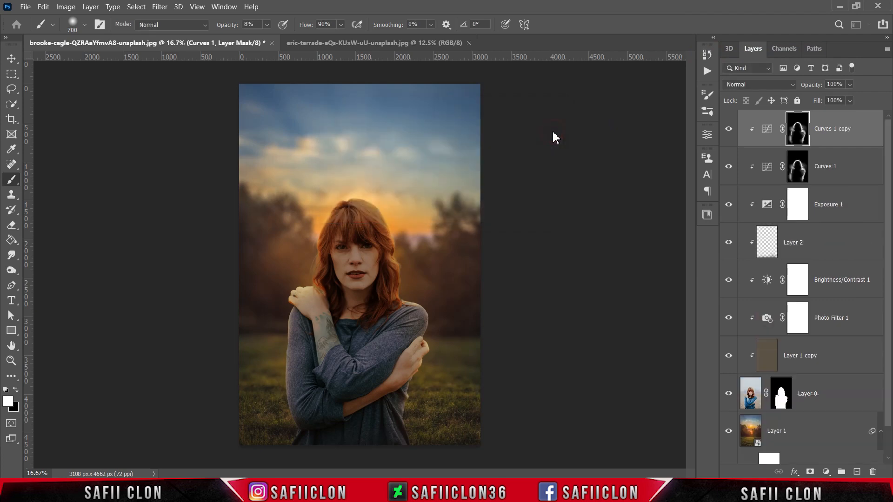
pyautogui.rightClick(841, 128)
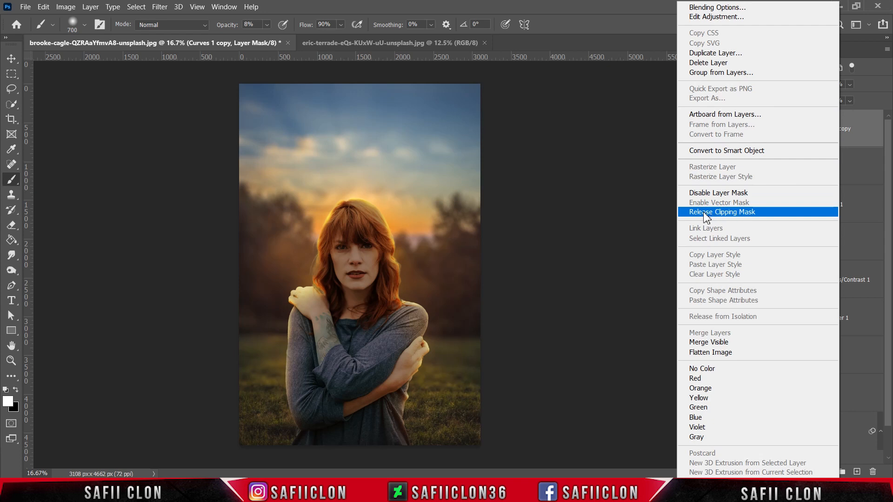
pyautogui.click(705, 214)
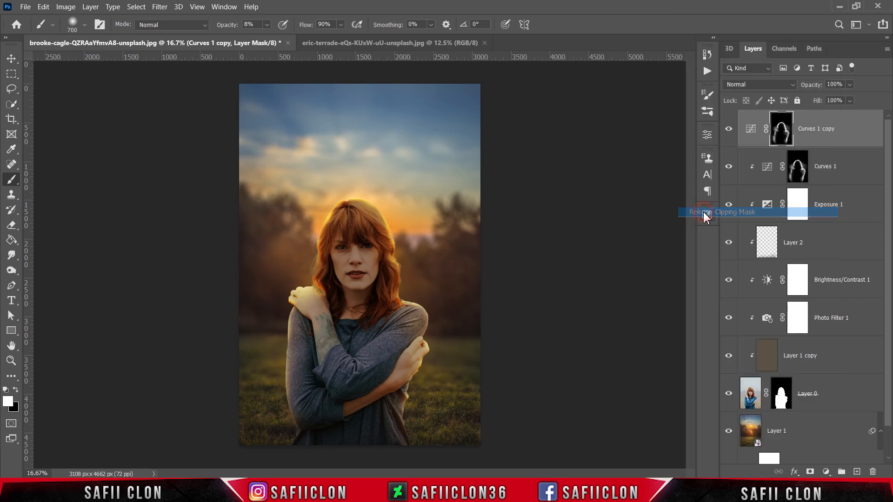
# Replace the Curves 1 copy layer's mask with a new one and invert it to black
pyautogui.rightClick(782, 132)
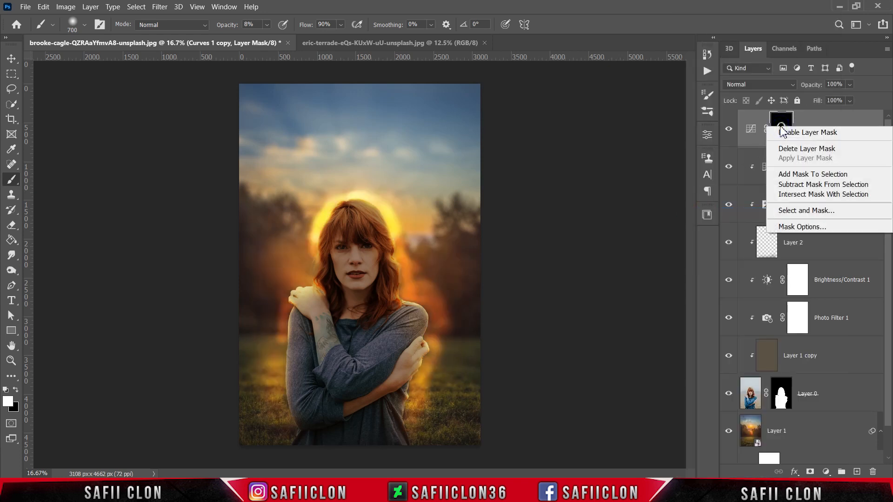
pyautogui.click(793, 150)
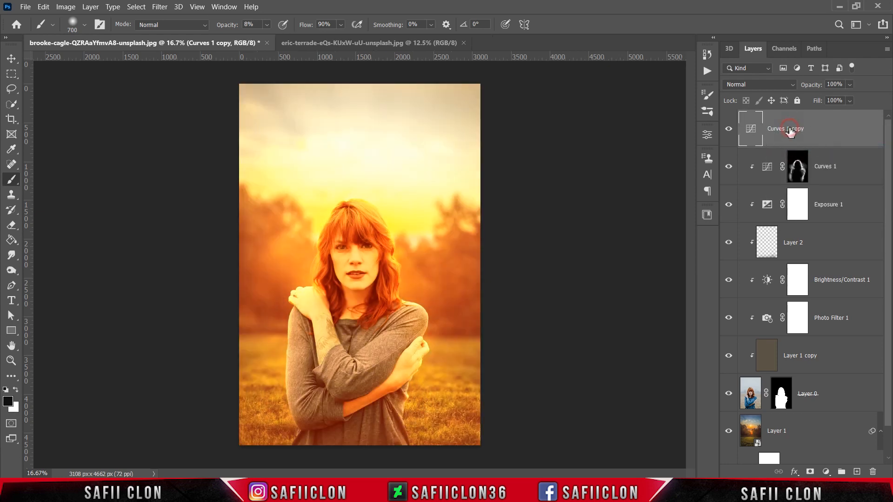
pyautogui.click(810, 472)
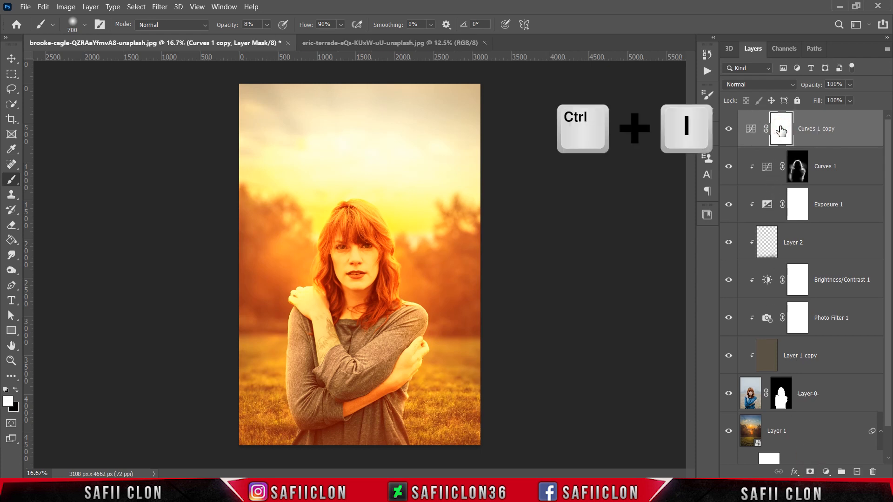
pyautogui.hotkey('ctrl', 'i')
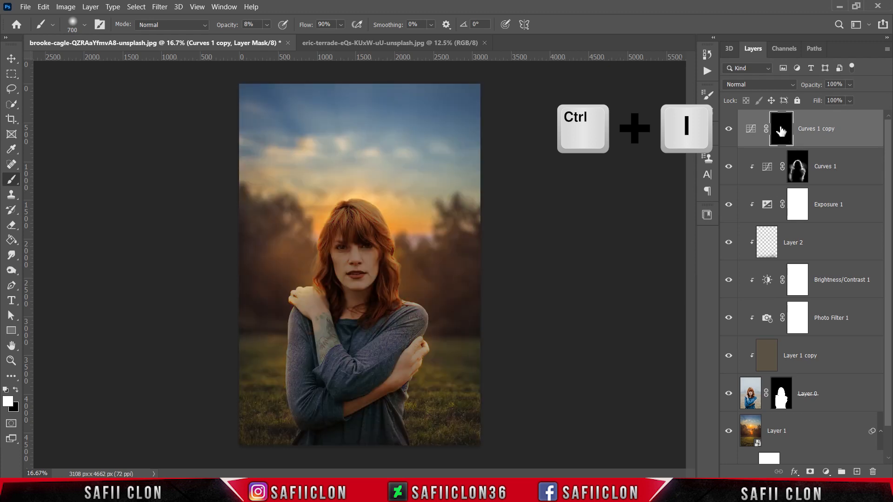
# Set the soft round brush to 495 px with 11% opacity
pyautogui.rightClick(16, 186)
pyautogui.click(41, 182)
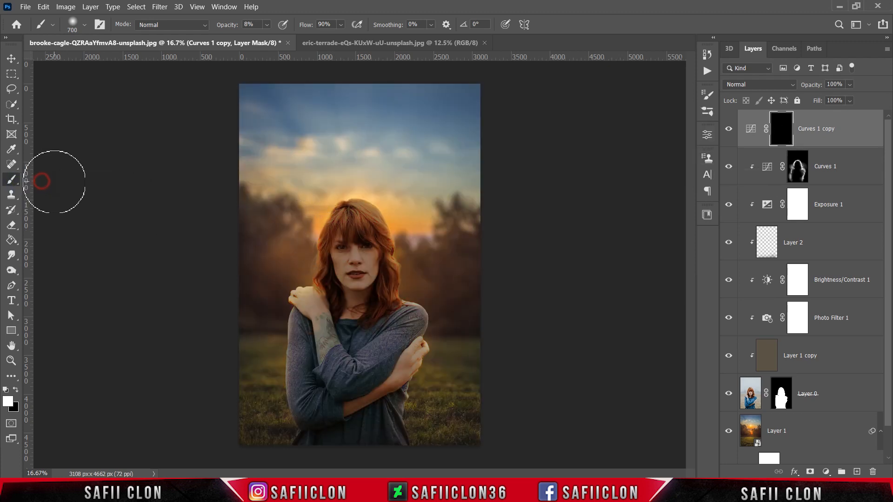
pyautogui.click(85, 25)
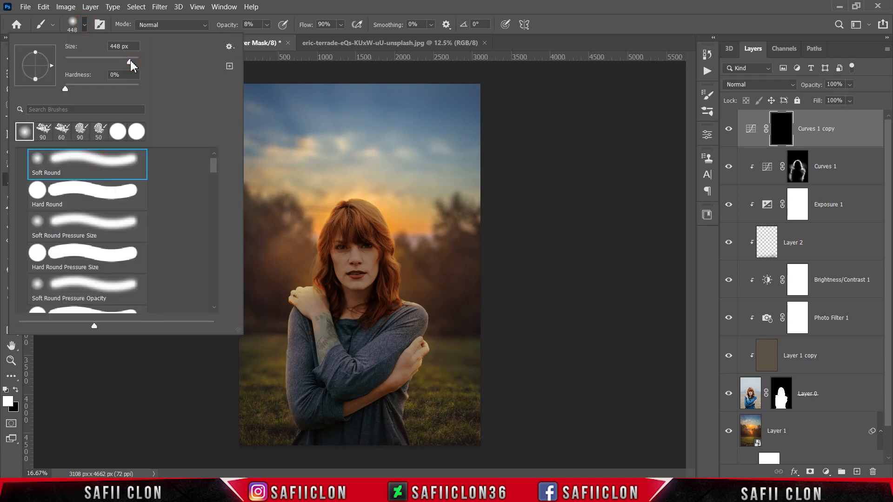
pyautogui.click(85, 26)
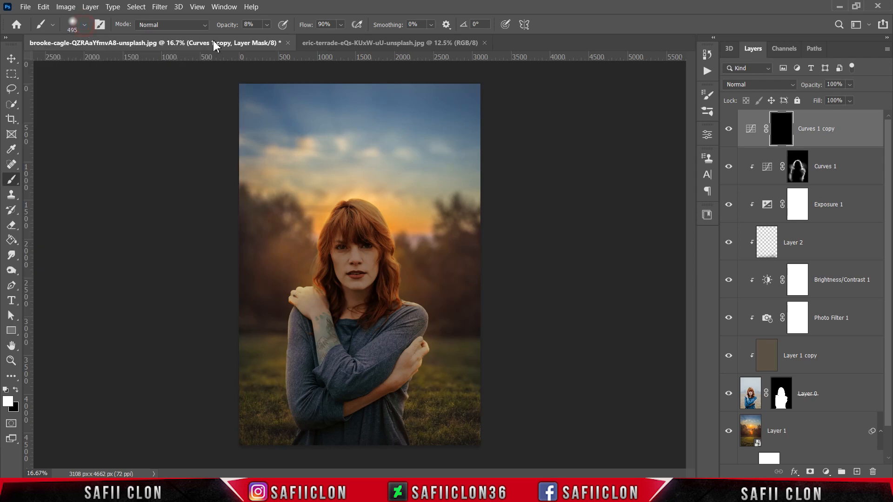
pyautogui.click(267, 24)
pyautogui.moveTo(270, 37); pyautogui.dragTo(272, 38)
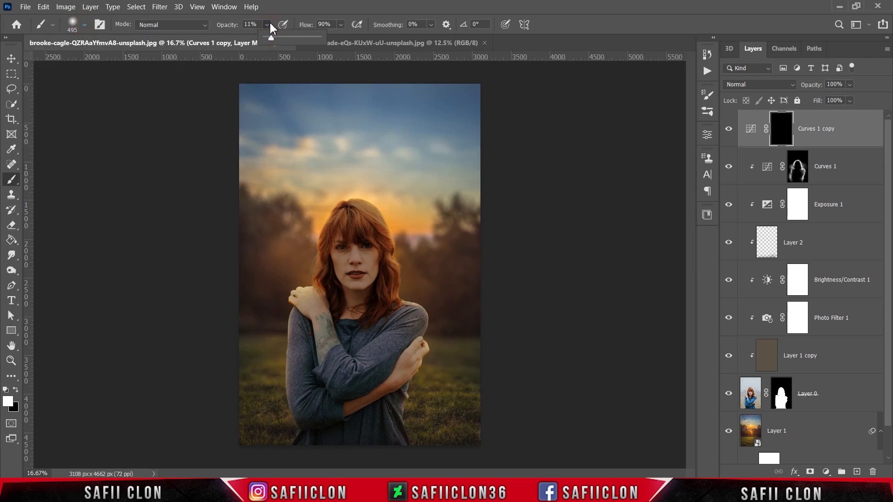
pyautogui.press('Return')
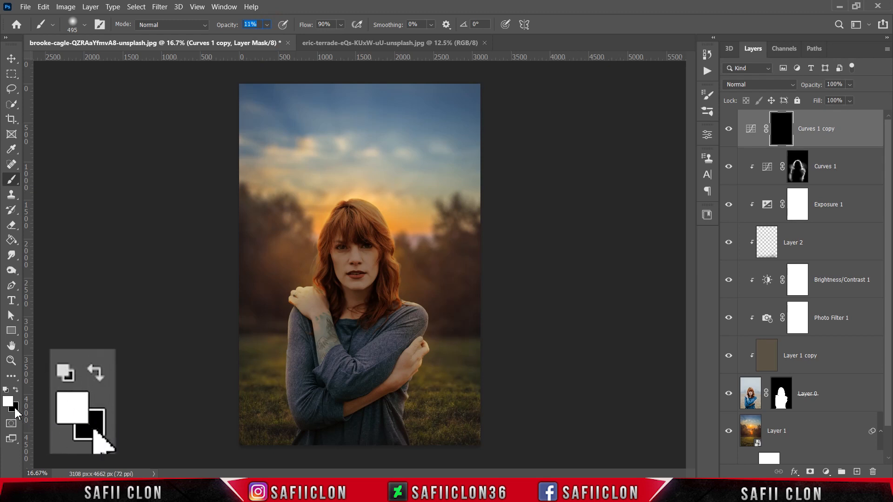
# Paint a soft white glow over the crown of her hair on the Curves 1 copy mask with a 300 px brush
pyautogui.moveTo(331, 293); pyautogui.dragTo(332, 293)
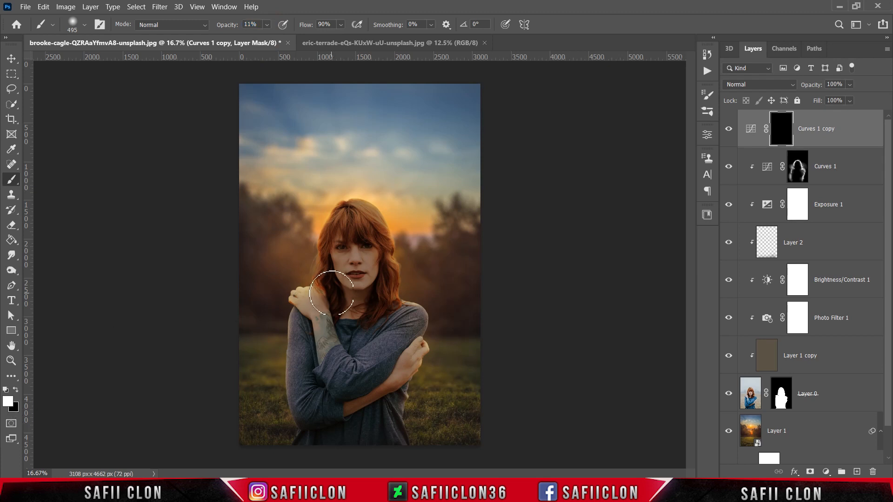
pyautogui.press(']')
pyautogui.press(']')
pyautogui.moveTo(320, 243)
pyautogui.mouseDown()
pyautogui.moveTo(328, 221)
pyautogui.moveTo(313, 245)
pyautogui.moveTo(339, 190)
pyautogui.moveTo(364, 232)
pyautogui.mouseUp()
pyautogui.hotkey('ctrl', '+')
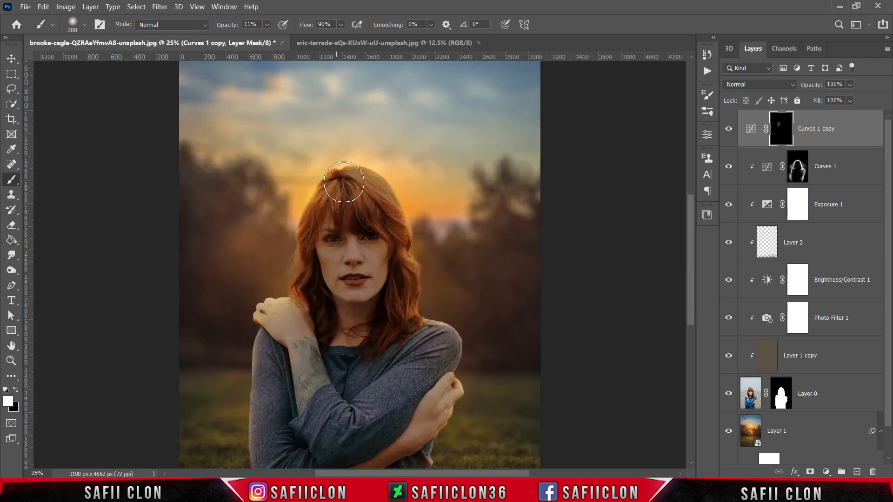
pyautogui.moveTo(343, 184)
pyautogui.mouseDown()
pyautogui.moveTo(361, 205)
pyautogui.moveTo(368, 180)
pyautogui.mouseUp()
# Spread the glow on the Curves 1 copy mask around her head and shoulders, enlarging the brush up to 1400 px
pyautogui.press(']')
pyautogui.press(']')
pyautogui.press(']')
pyautogui.moveTo(420, 264)
pyautogui.mouseDown()
pyautogui.moveTo(240, 269)
pyautogui.moveTo(199, 189)
pyautogui.mouseUp()
pyautogui.press(']')
pyautogui.press(']')
pyautogui.press(']')
pyautogui.press(']')
pyautogui.press(']')
pyautogui.press(']')
pyautogui.press(']')
pyautogui.press(']')
pyautogui.scroll(-5, 488, 296)
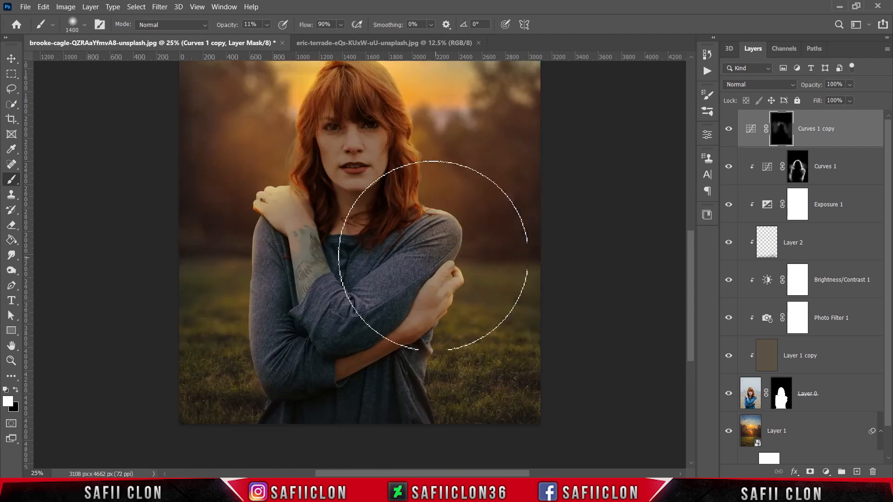
# Reduce the brush to 300 px and paint glow along the outer edge of her hair beside the face
pyautogui.scroll(6, 522, 319)
pyautogui.press('[')
pyautogui.press('[')
pyautogui.press('[')
pyautogui.press('[')
pyautogui.press('[')
pyautogui.press('[')
pyautogui.press('[')
pyautogui.press('[')
pyautogui.press('[')
pyautogui.press('[')
pyautogui.press('[')
pyautogui.press('[')
pyautogui.press('[')
pyautogui.press('[')
pyautogui.press('[')
pyautogui.press('[')
pyautogui.moveTo(297, 249)
pyautogui.mouseDown()
pyautogui.moveTo(329, 187)
pyautogui.moveTo(318, 204)
pyautogui.mouseUp()
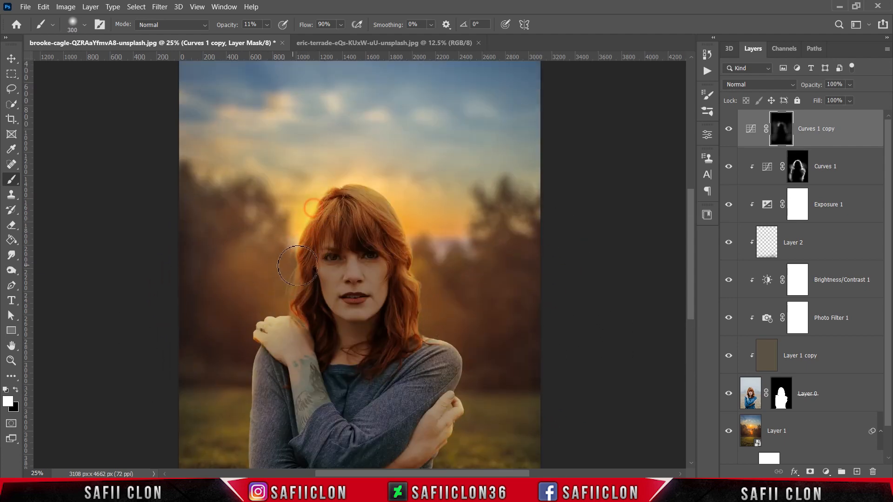
# Paint finer glow along the hair edge above her raised hand and over the crown with brushes of 200 px and smaller
pyautogui.press('[')
pyautogui.press('[')
pyautogui.press('[')
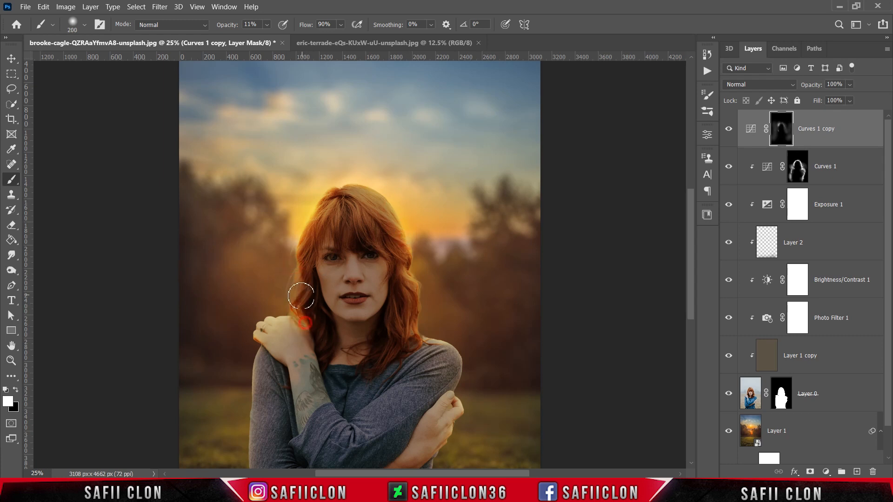
pyautogui.press('[')
pyautogui.press('[')
pyautogui.press('[')
pyautogui.moveTo(351, 182); pyautogui.dragTo(371, 189)
# Spread a broad glow over the sunset sky behind her head on the mask with an 1800 px brush
pyautogui.hotkey('ctrl', '-')
pyautogui.press(']')
pyautogui.press(']')
pyautogui.press(']')
pyautogui.press(']')
pyautogui.press(']')
pyautogui.press(']')
pyautogui.press(']')
pyautogui.press(']')
pyautogui.press(']')
pyautogui.press(']')
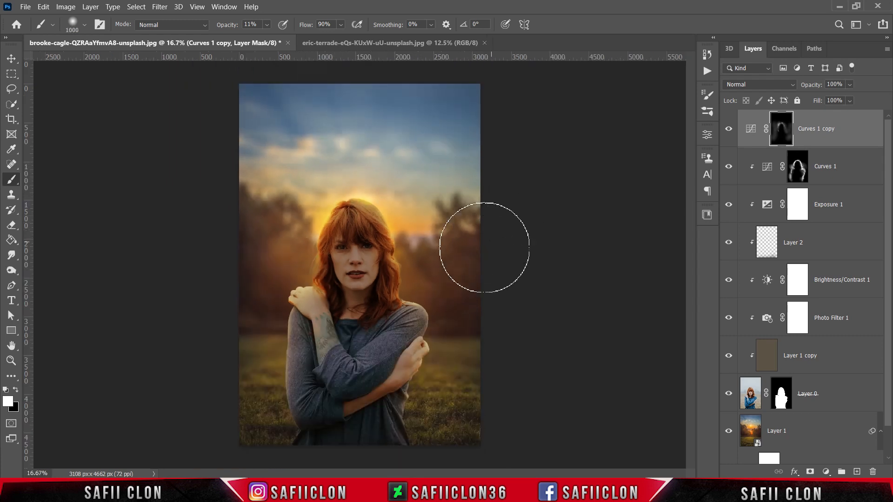
pyautogui.press(']')
pyautogui.press(']')
pyautogui.press(']')
pyautogui.press(']')
pyautogui.press(']')
pyautogui.press(']')
pyautogui.press(']')
pyautogui.press(']')
pyautogui.moveTo(398, 185)
pyautogui.mouseDown()
pyautogui.moveTo(442, 178)
pyautogui.moveTo(414, 167)
pyautogui.mouseUp()
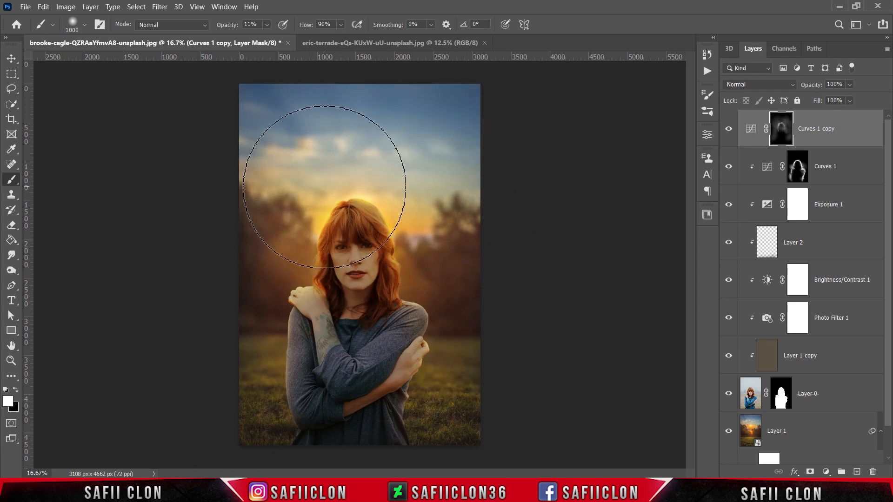
# Add a soft glow to the background beside her shoulder with a 1600 px brush
pyautogui.press('[')
pyautogui.press('[')
pyautogui.press('[')
pyautogui.press('[')
pyautogui.click(458, 304)
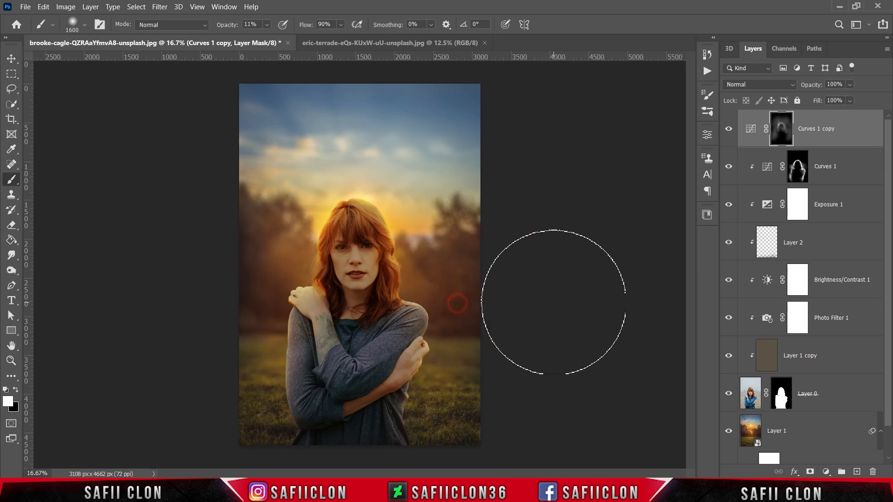
# Compare the composite with and without the Curves 1 copy glow
pyautogui.click(731, 132)
pyautogui.click(729, 129)
pyautogui.click(729, 129)
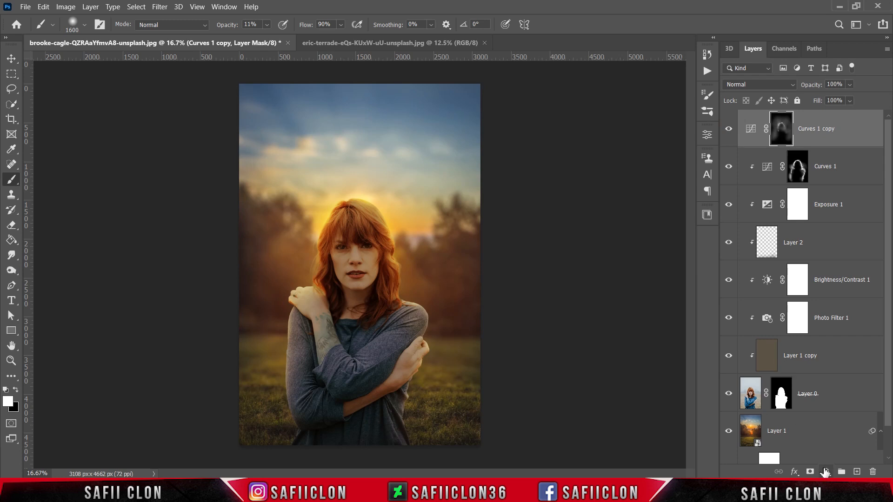
# Add a Curves adjustment layer above the Curves 1 copy with a midtone point at input 124, output 134
pyautogui.click(826, 472)
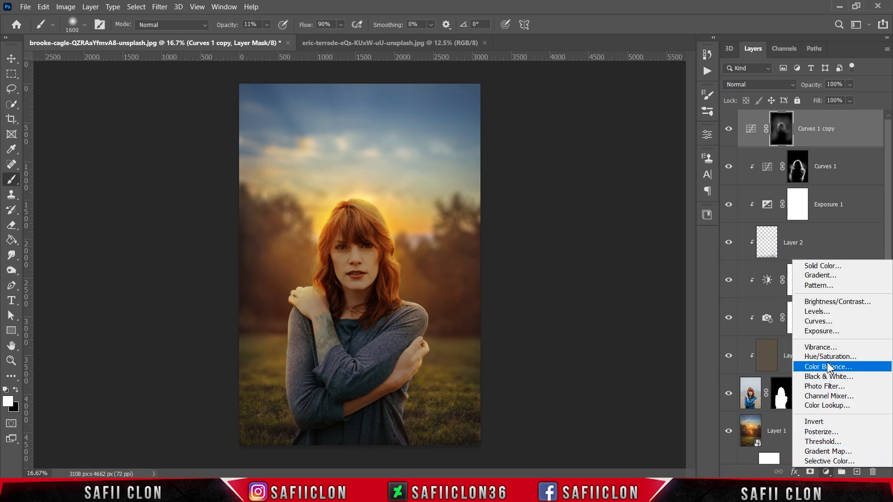
pyautogui.click(831, 322)
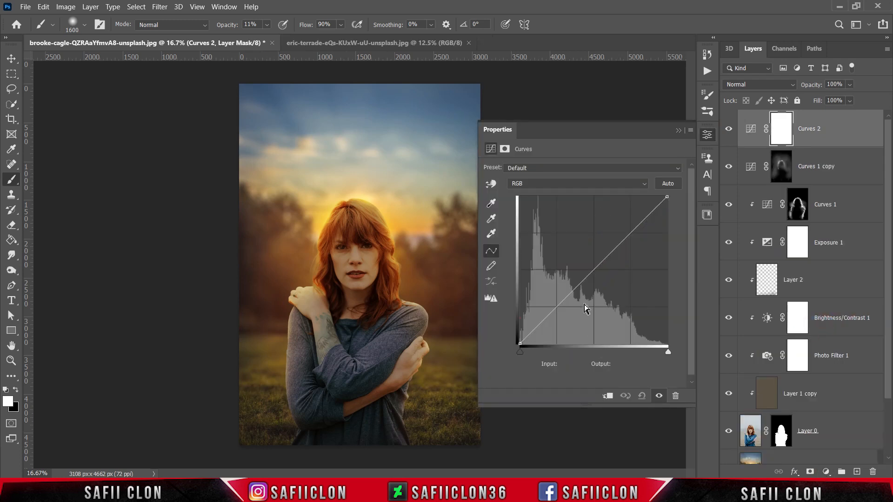
pyautogui.click(577, 363)
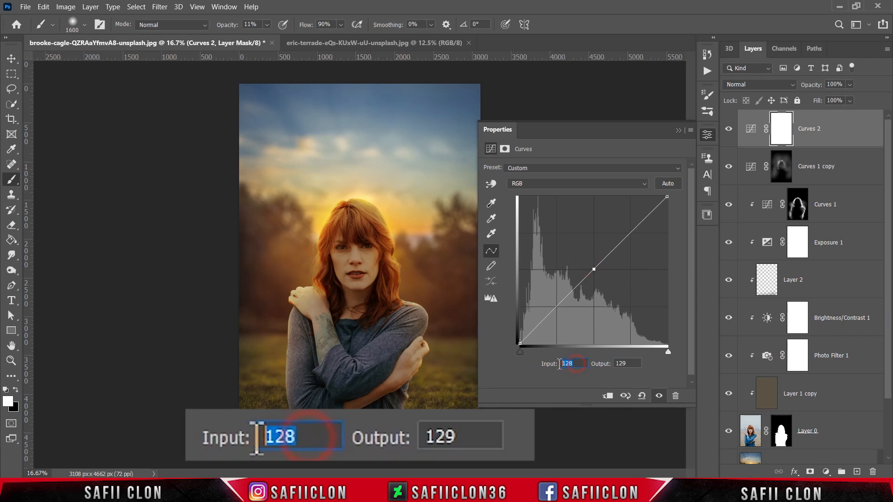
pyautogui.write('124')
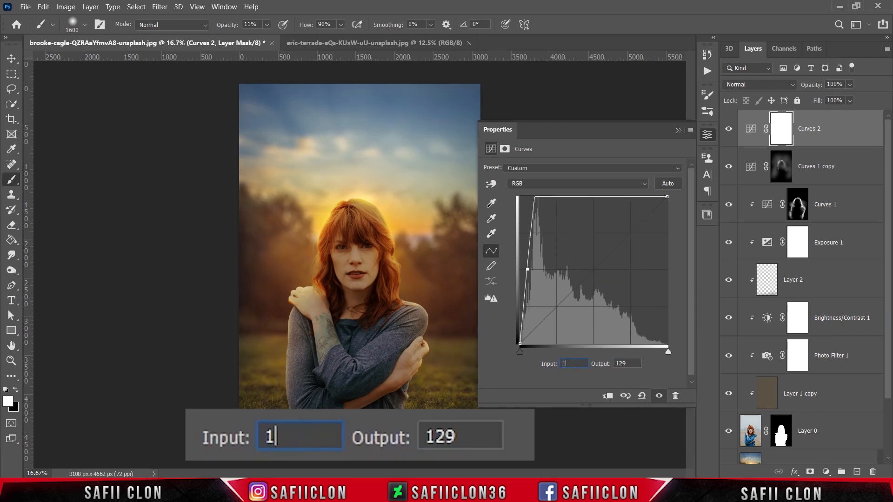
pyautogui.click(617, 363)
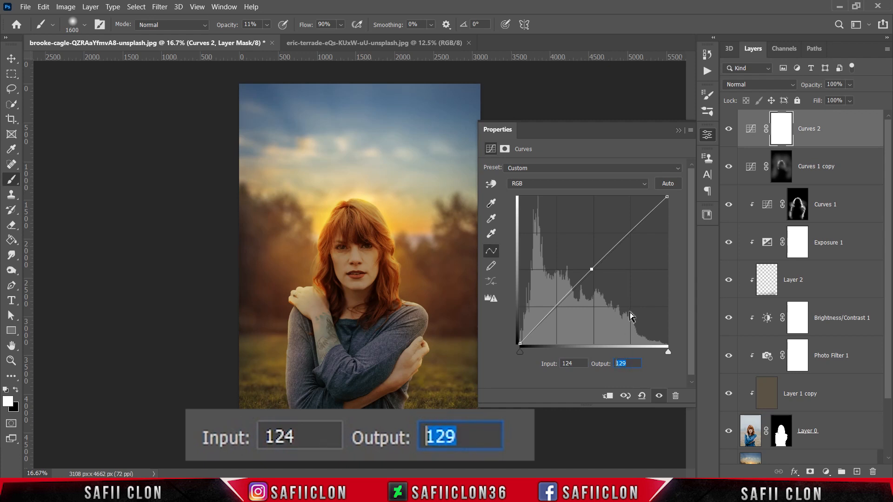
pyautogui.write('134')
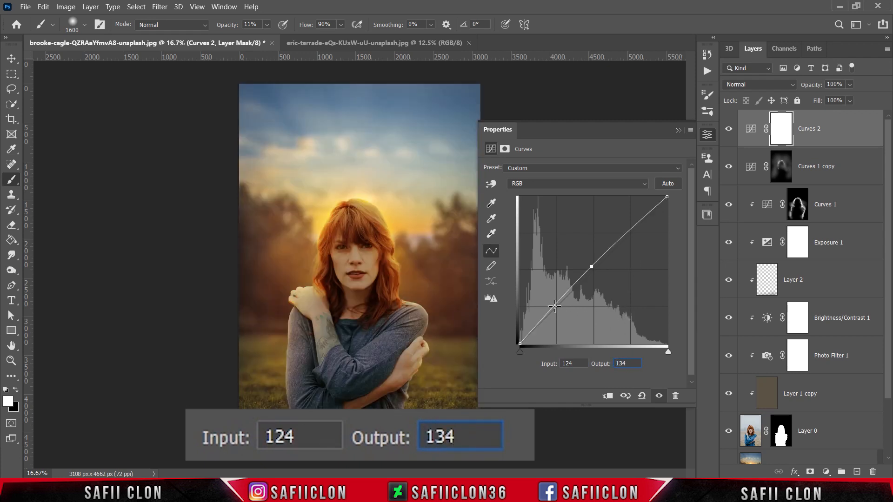
# Add a shadow point to the RGB curve at input 63, output 64
pyautogui.click(555, 307)
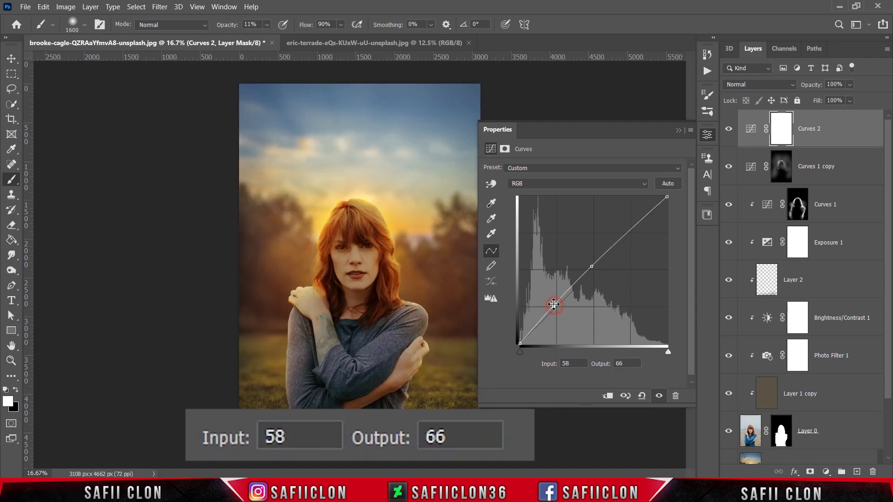
pyautogui.click(568, 364)
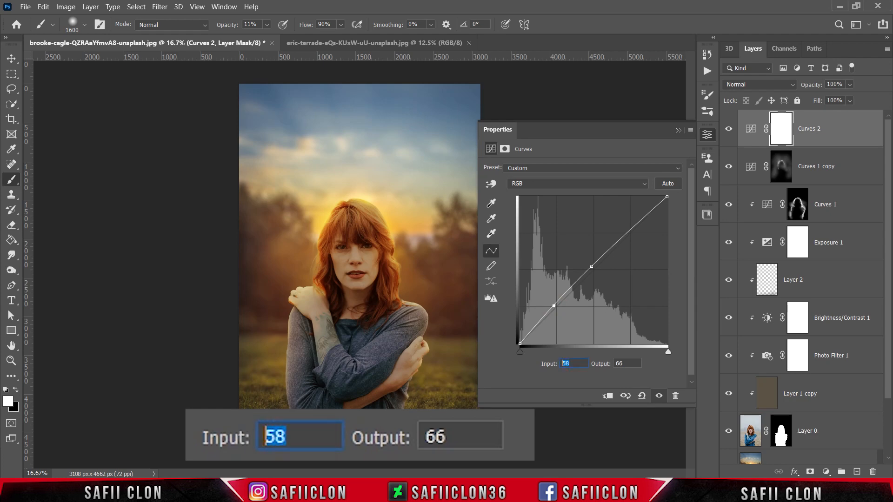
pyautogui.write('63')
pyautogui.click(624, 363)
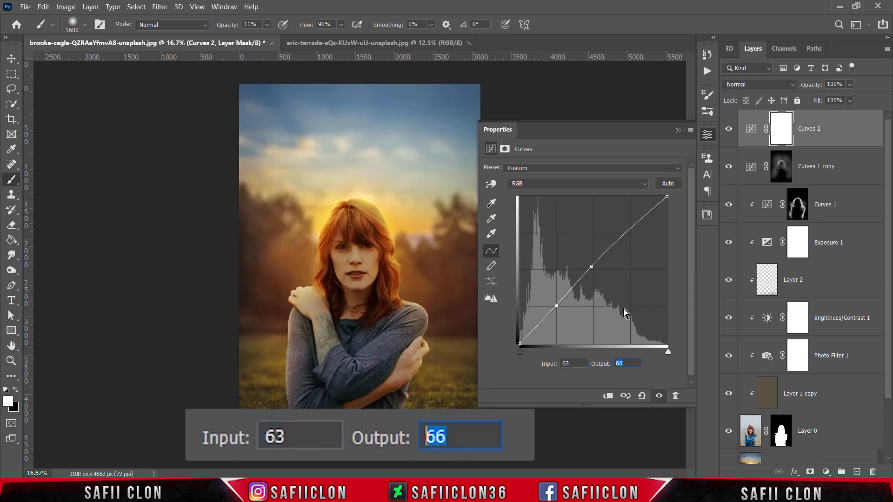
pyautogui.write('64')
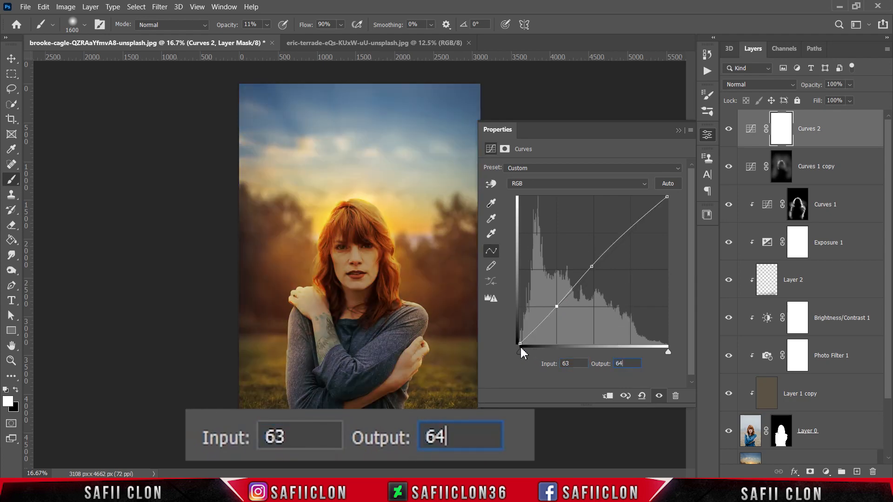
# Raise the curve's black point to output 29 at input 0 for faded shadows, and close the curve settings
pyautogui.click(520, 343)
pyautogui.click(572, 363)
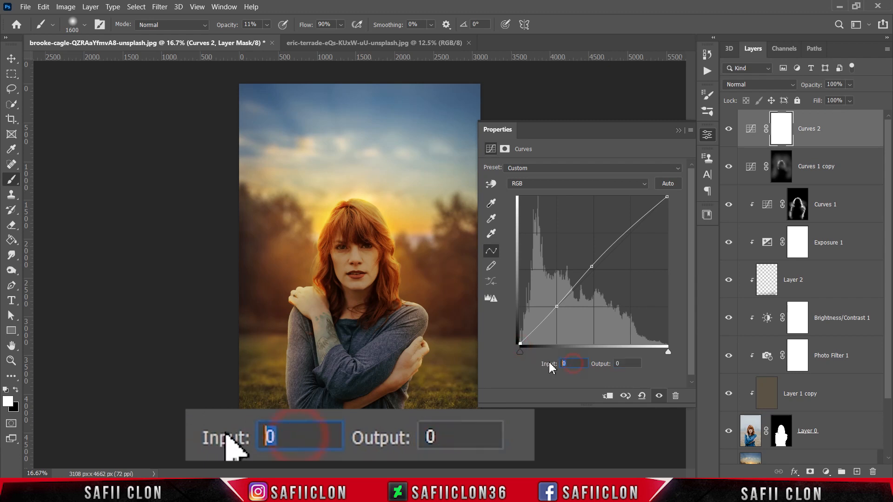
pyautogui.click(631, 364)
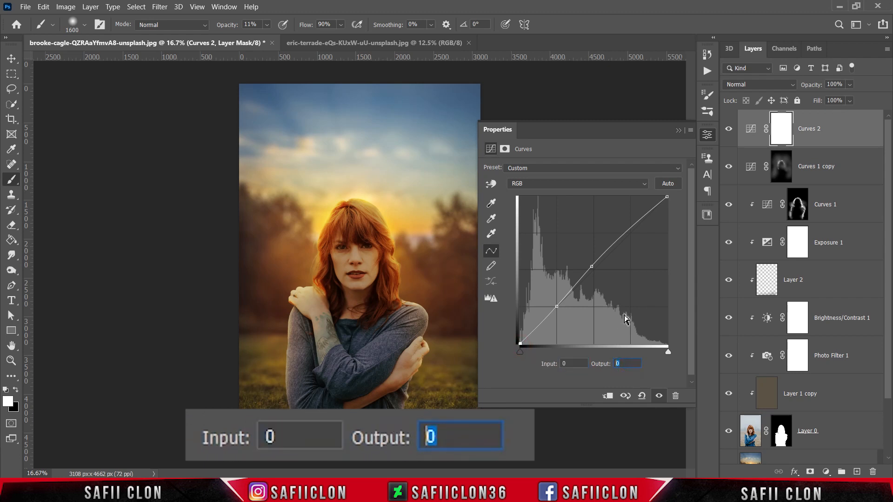
pyautogui.write('29')
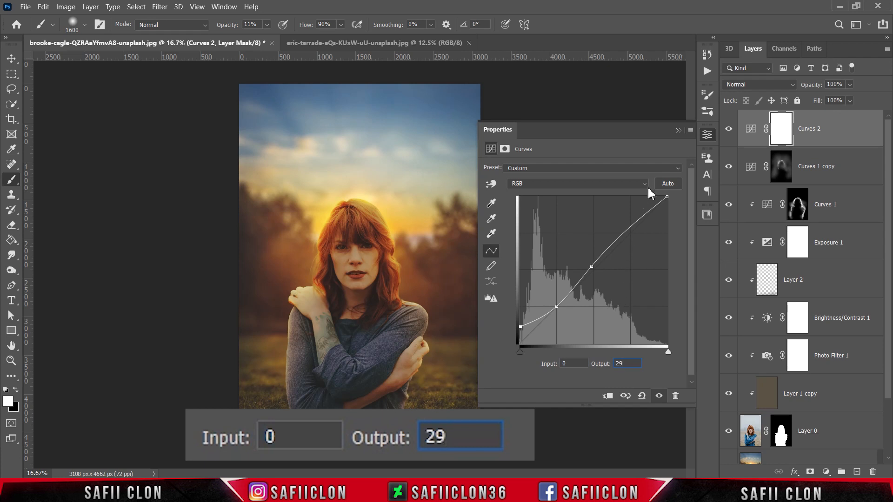
pyautogui.click(678, 131)
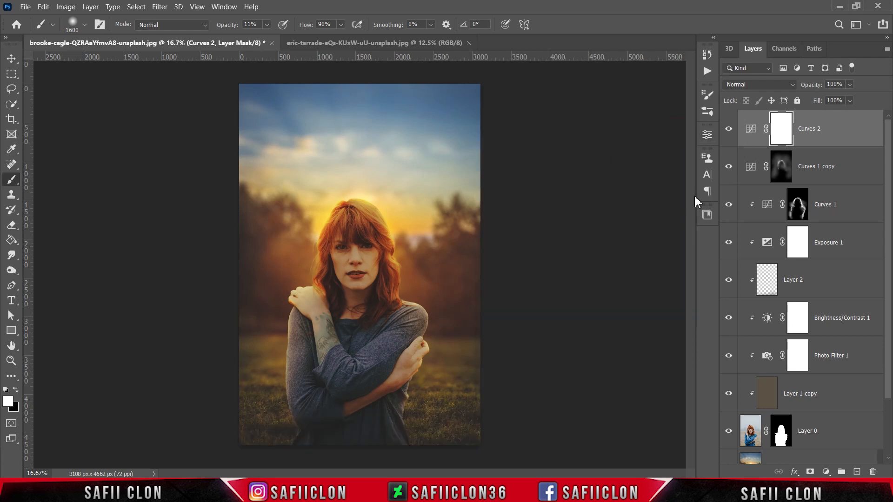
# Compare the composite with and without the Curves 2 layer, and examine the blend up close and in full
pyautogui.click(729, 130)
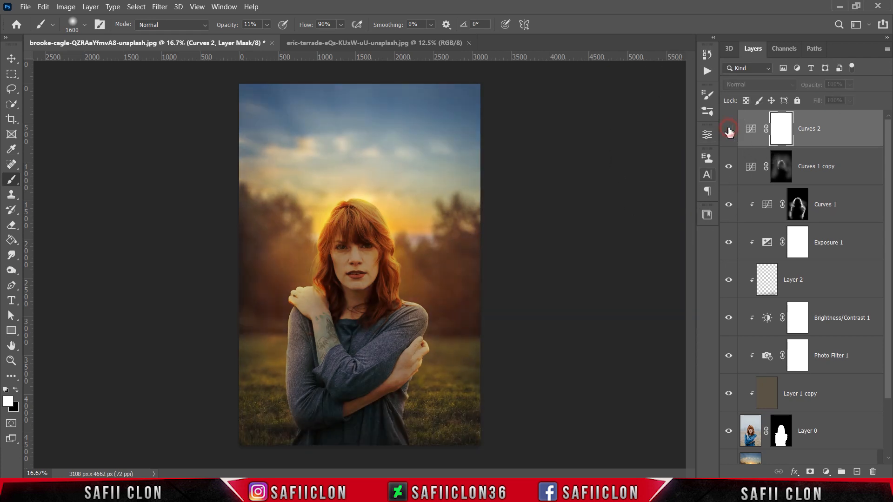
pyautogui.click(728, 130)
pyautogui.click(729, 131)
pyautogui.click(728, 130)
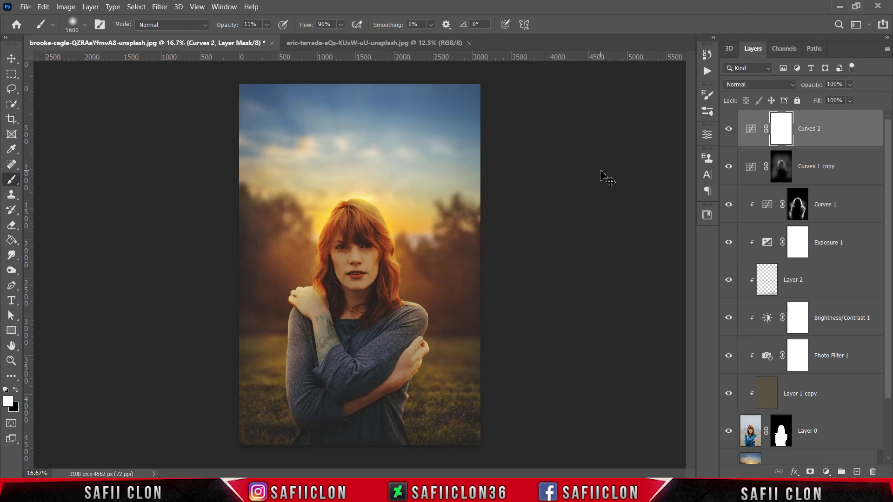
pyautogui.hotkey('ctrl', '+')
pyautogui.hotkey('ctrl', '+')
pyautogui.hotkey('ctrl', '+')
pyautogui.hotkey('ctrl', '-')
pyautogui.hotkey('ctrl', '-')
pyautogui.hotkey('ctrl', '-')
pyautogui.hotkey('ctrl', '-')
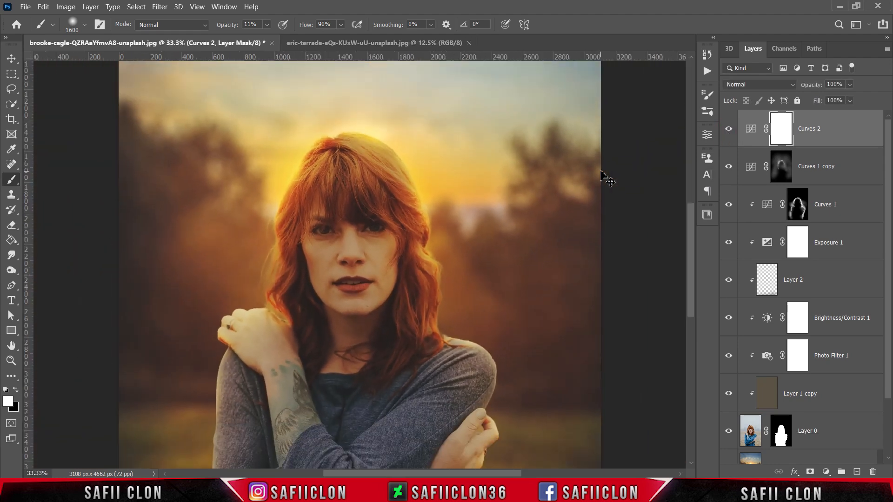
pyautogui.hotkey('ctrl', '+')
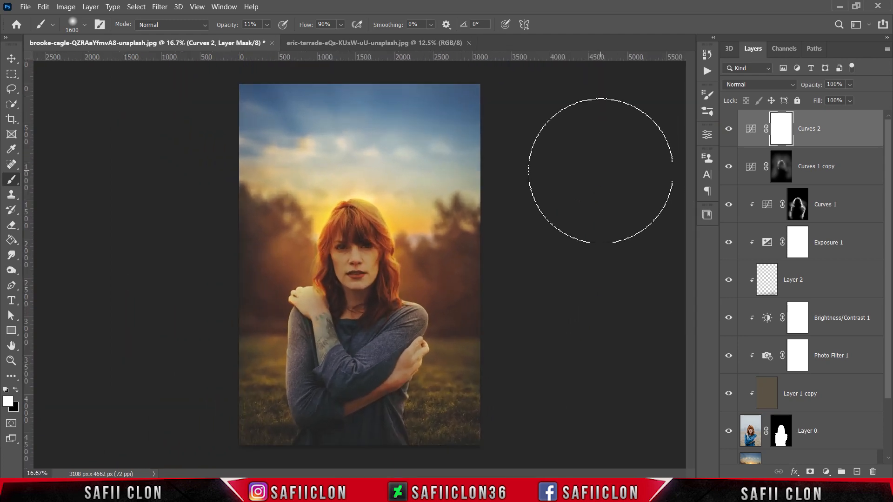